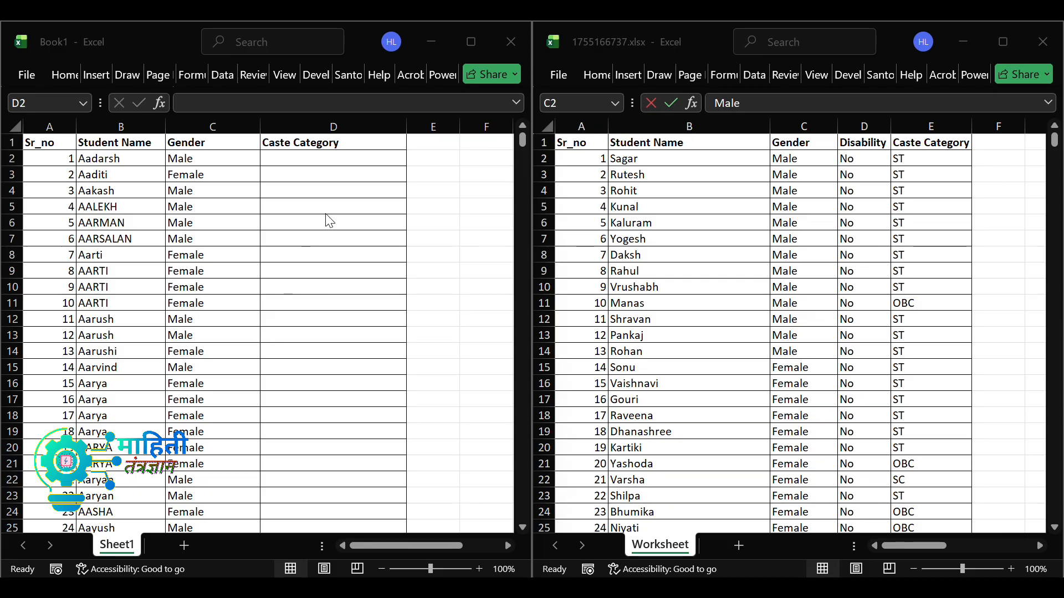
{"action": "left_click", "coordinate": [299, 161]}
{"action": "left_click", "coordinate": [138, 162]}
{"action": "left_click", "coordinate": [302, 161]}
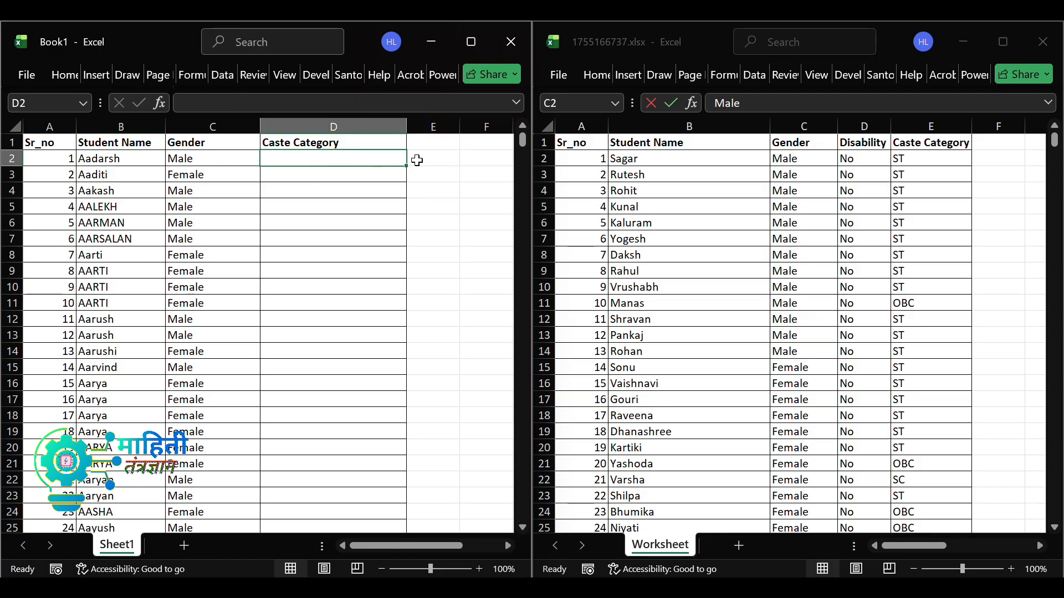
{"action": "left_click", "coordinate": [848, 180]}
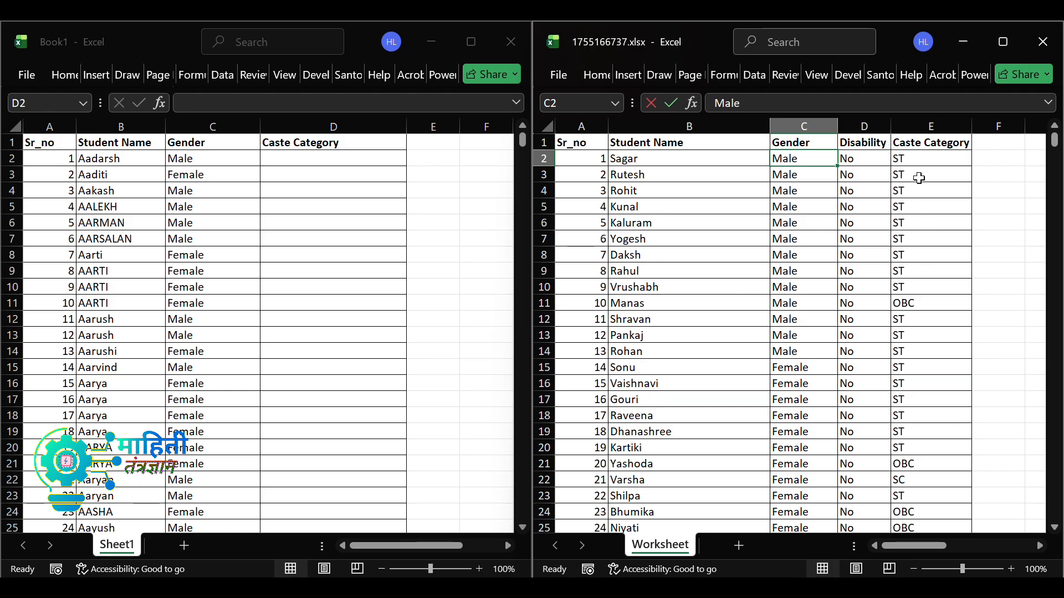
{"action": "left_click", "coordinate": [306, 163]}
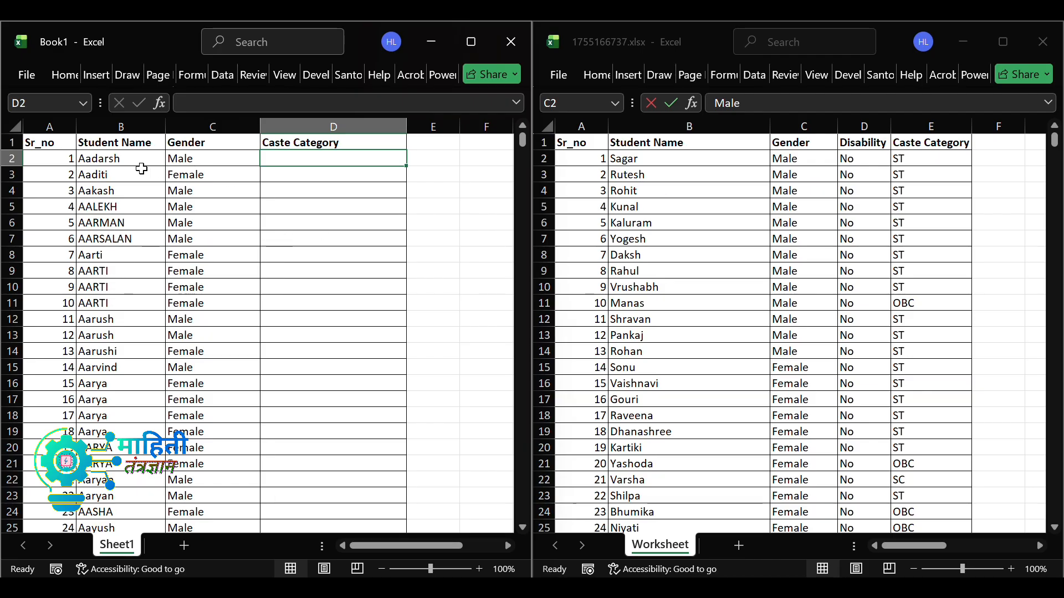
{"action": "left_click", "coordinate": [99, 160]}
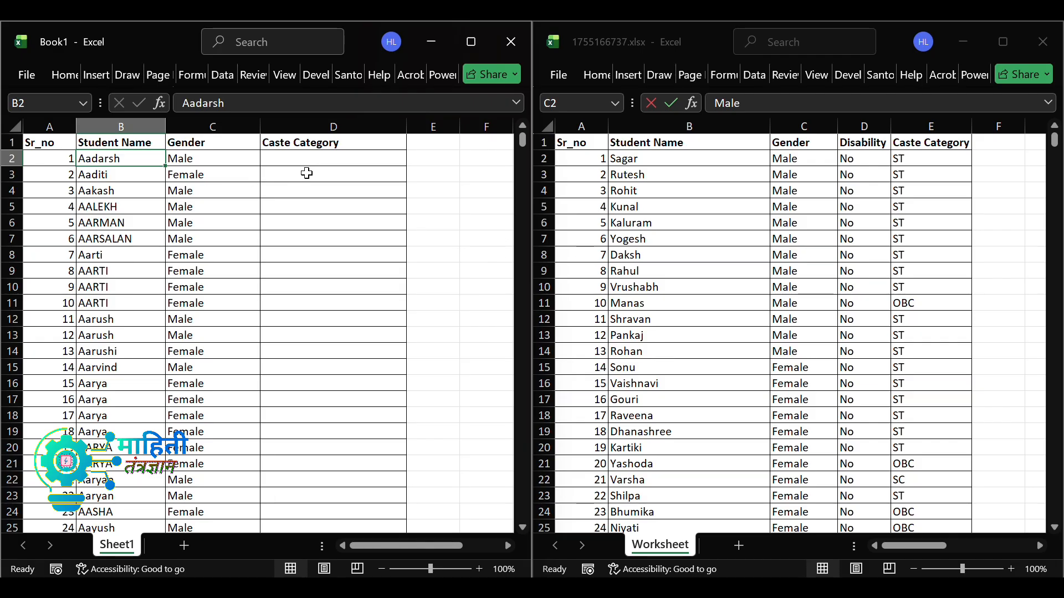
{"action": "left_click", "coordinate": [712, 193]}
- Start a VLOOKUP formula in cell D2 of the Caste Category column with B2 as the lookup value
{"action": "left_click", "coordinate": [348, 159]}
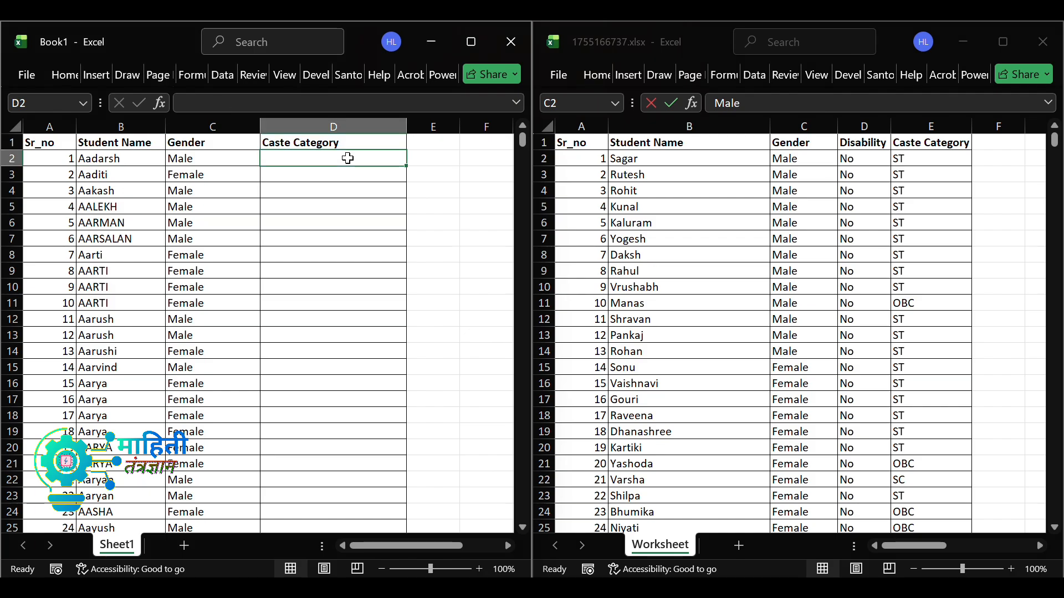
{"action": "type", "text": "="}
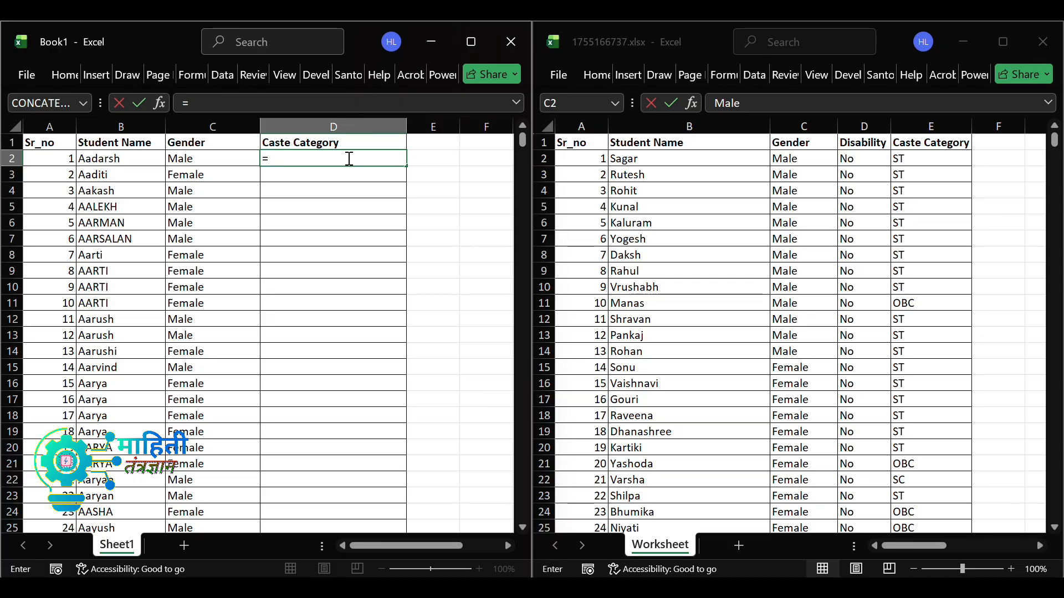
{"action": "type", "text": "vlool"}
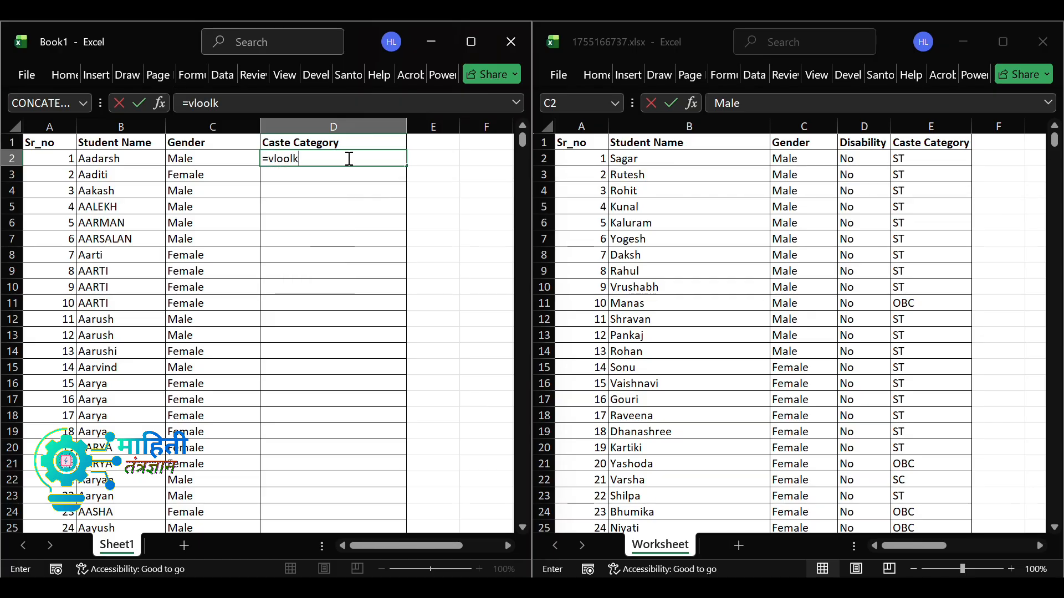
{"action": "type", "text": "k"}
{"action": "key", "text": "BackSpace"}
{"action": "key", "text": "BackSpace"}
{"action": "type", "text": "kup"}
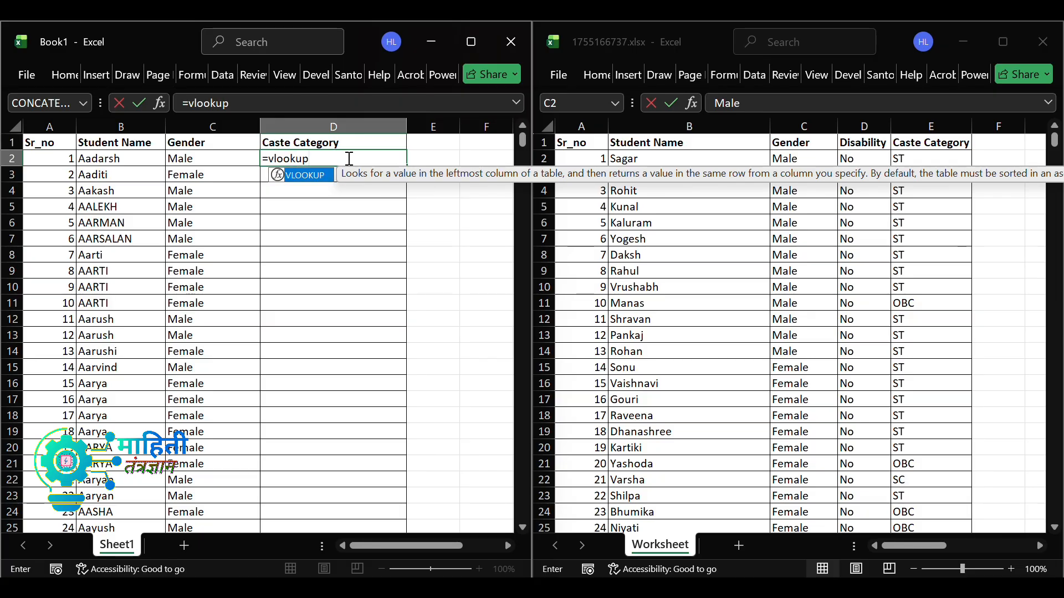
{"action": "type", "text": "("}
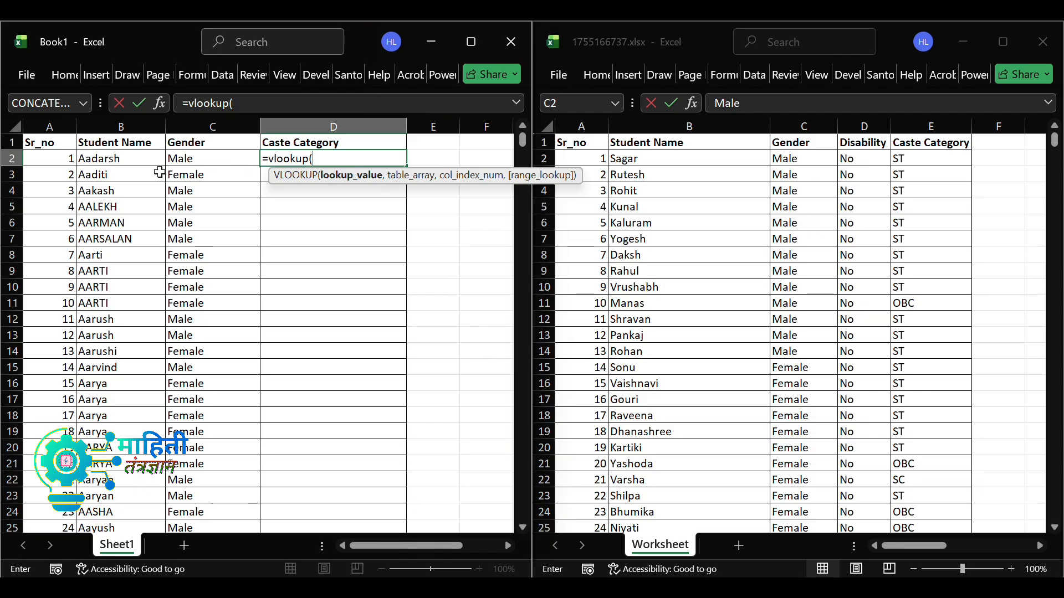
{"action": "left_click", "coordinate": [116, 160]}
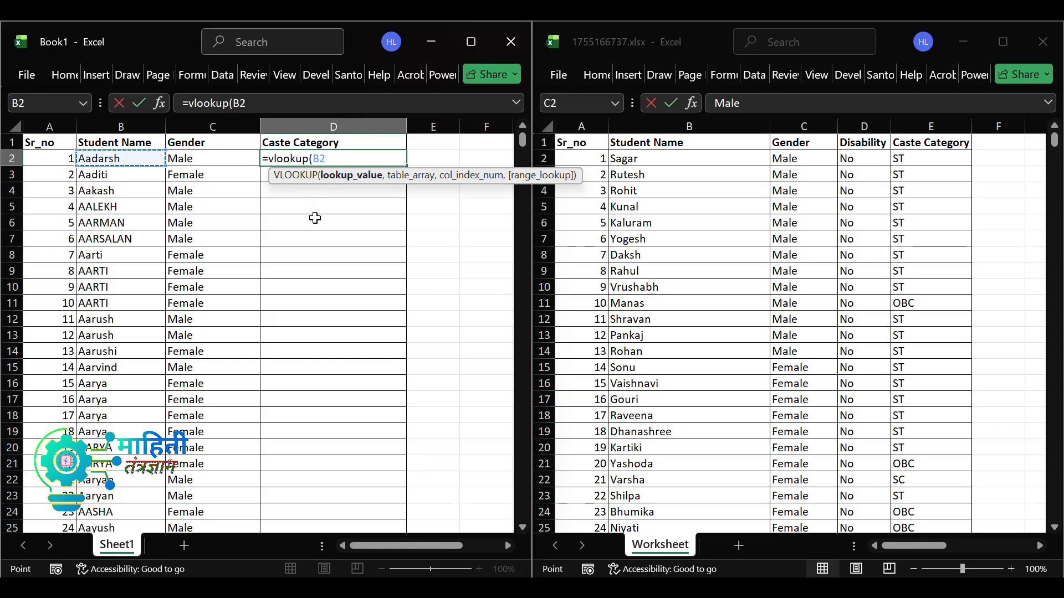
{"action": "type", "text": ","}
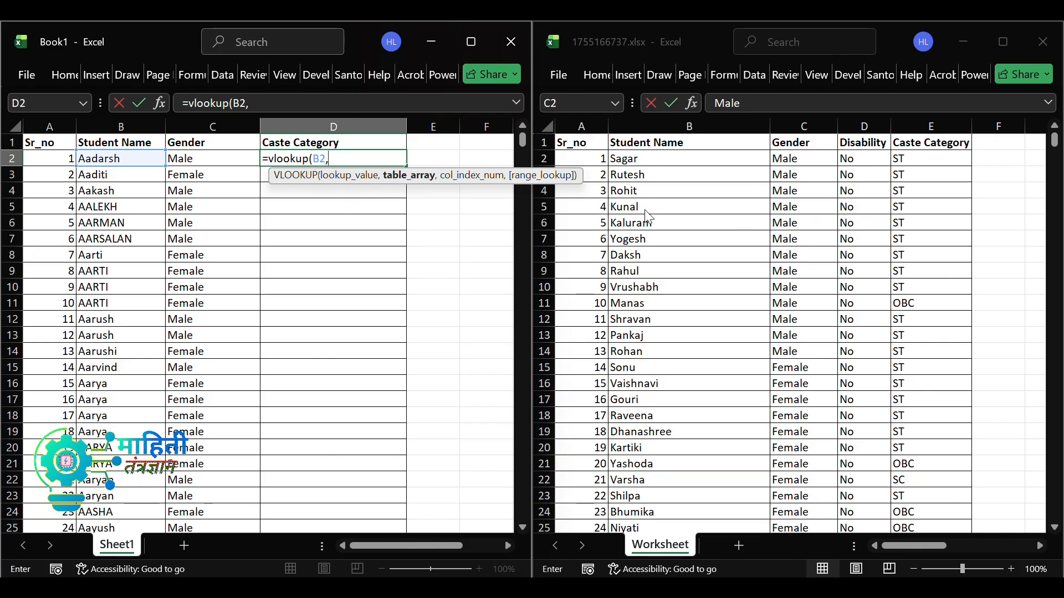
- Set the formula's table array to $B$2:$E$2979 on the Worksheet sheet of 1755166737.xlsx
{"action": "left_click", "coordinate": [629, 158]}
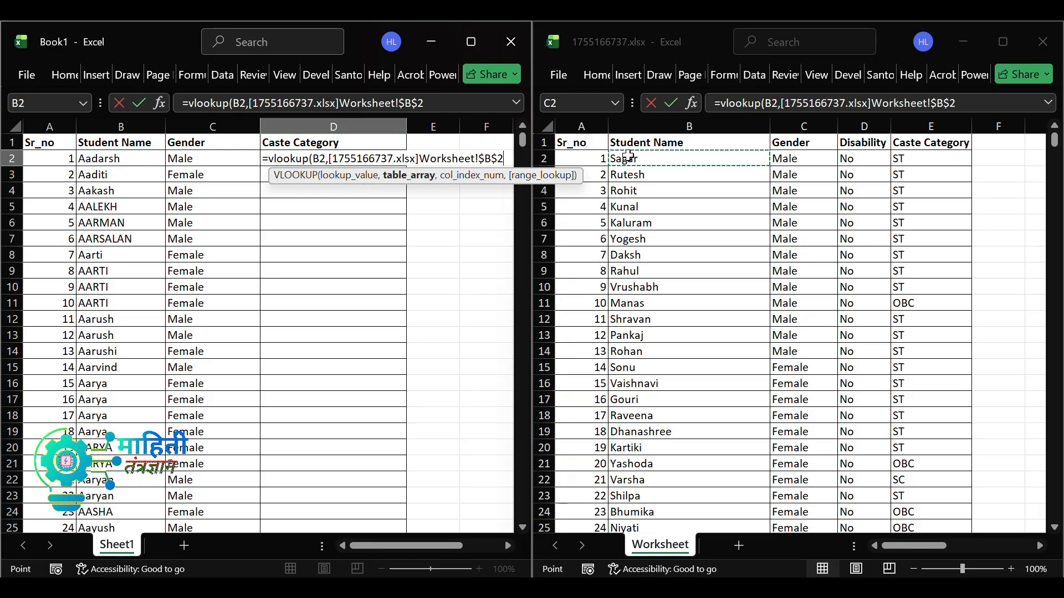
{"action": "key", "text": "shift+Right"}
{"action": "key", "text": "shift+Right"}
{"action": "key", "text": "shift+Right"}
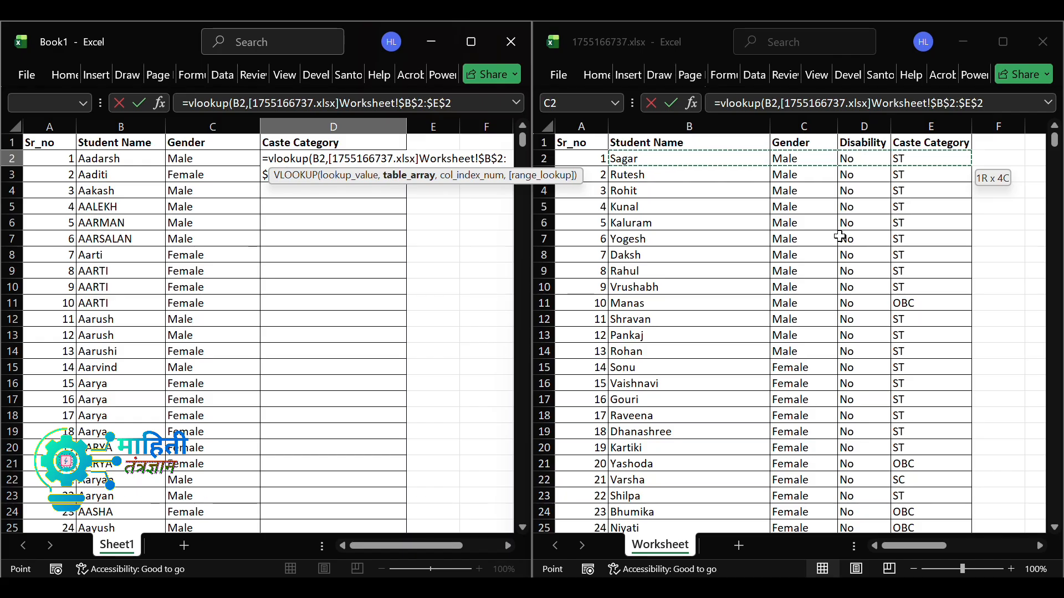
{"action": "key", "text": "ctrl+shift+Down"}
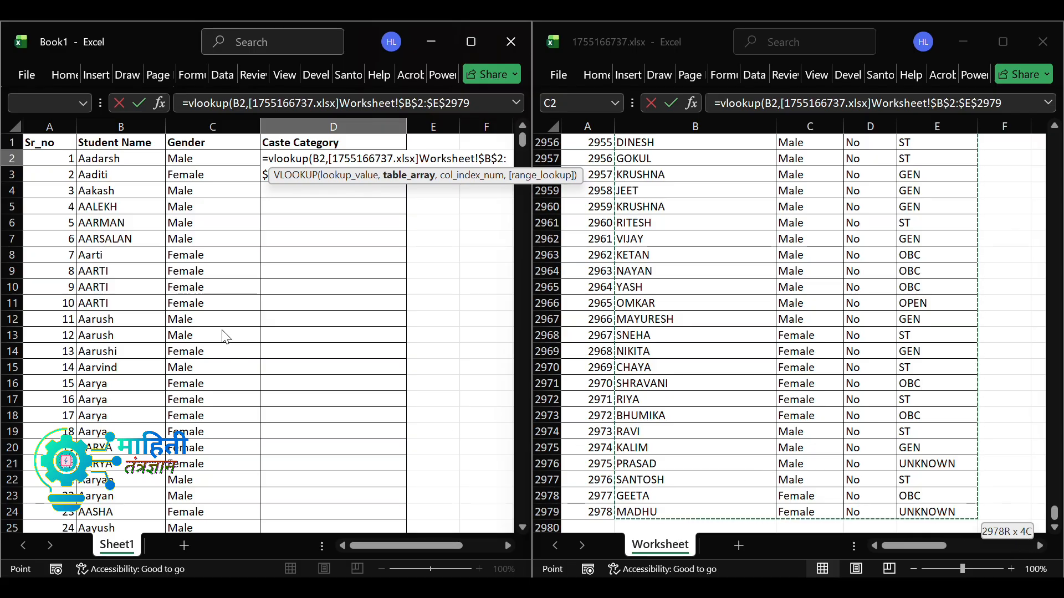
{"action": "type", "text": ","}
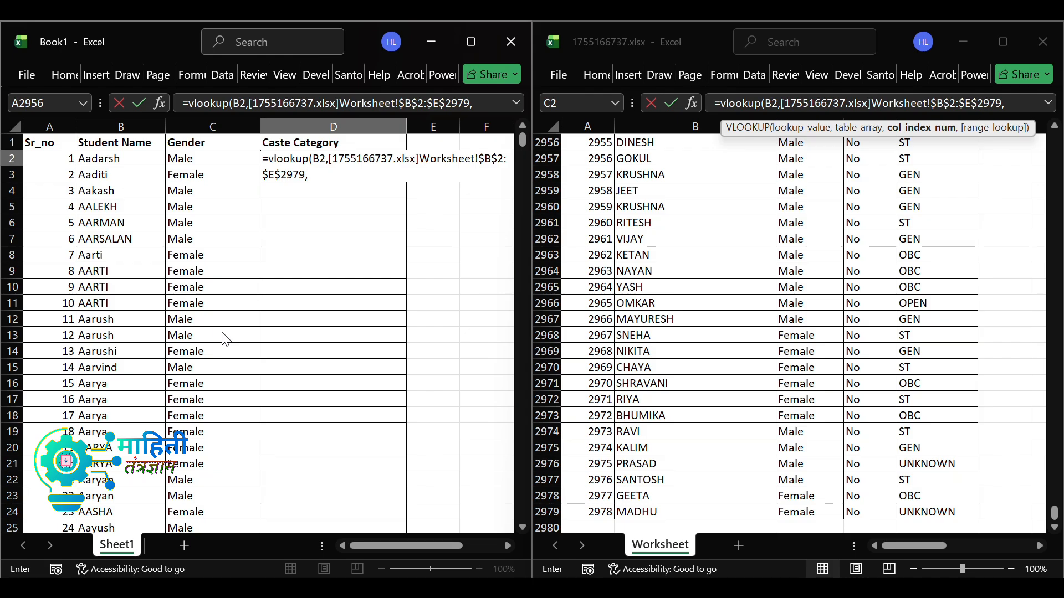
- Complete the VLOOKUP formula with column index 4 and 0 for an exact match
{"action": "type", "text": "4,"}
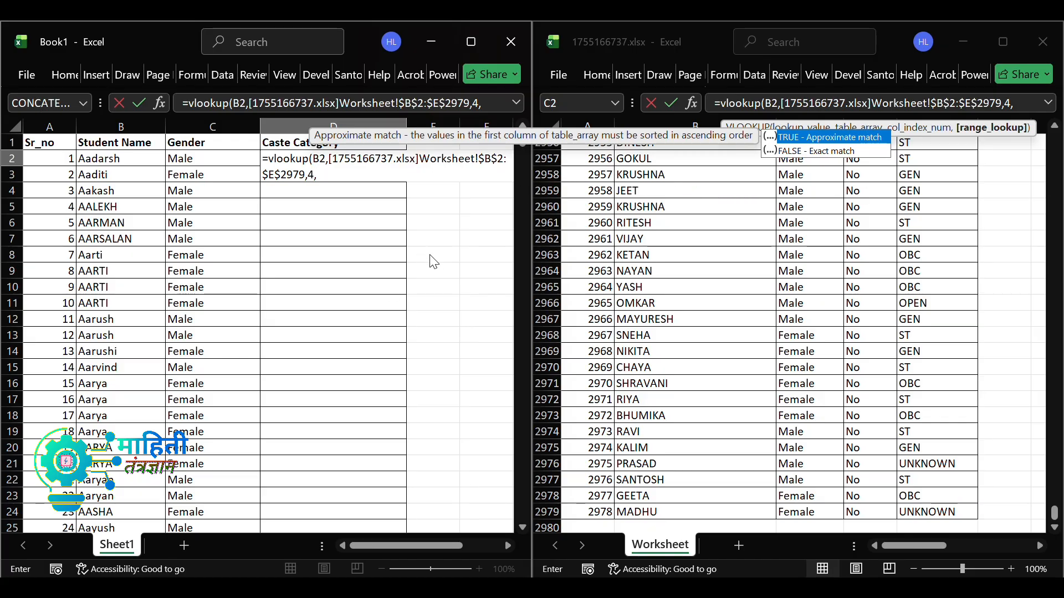
{"action": "type", "text": "0"}
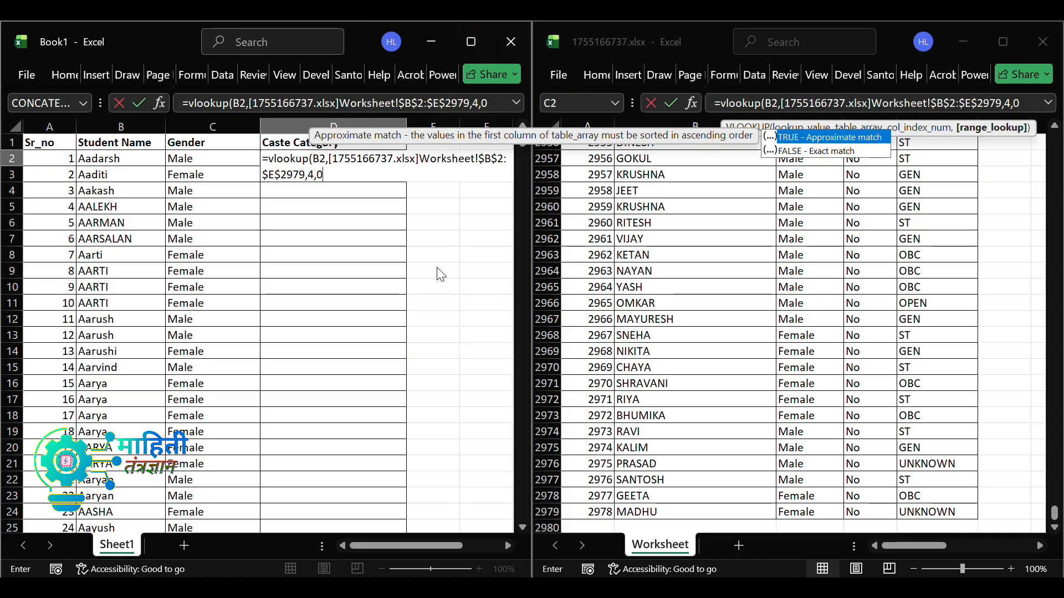
{"action": "type", "text": ")"}
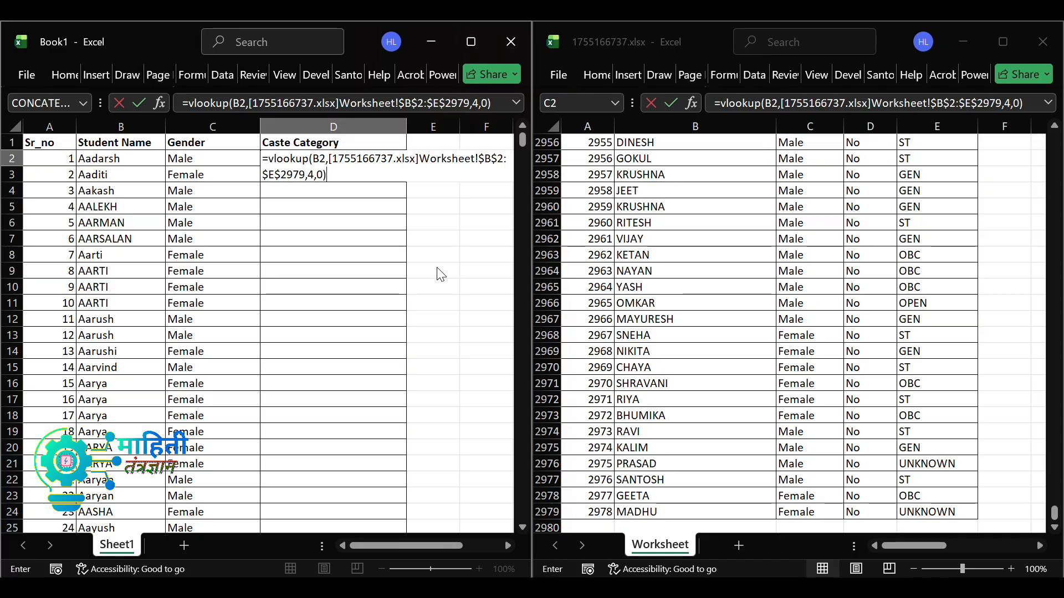
{"action": "key", "text": "Return"}
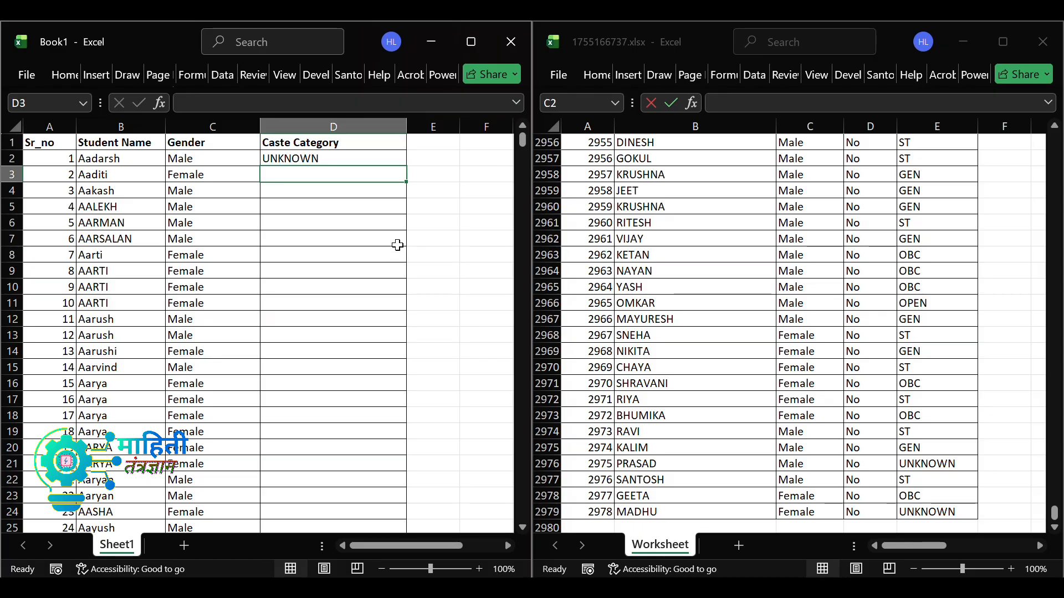
- Fill the VLOOKUP formula from D2 down the whole Caste Category column
{"action": "left_click", "coordinate": [291, 162]}
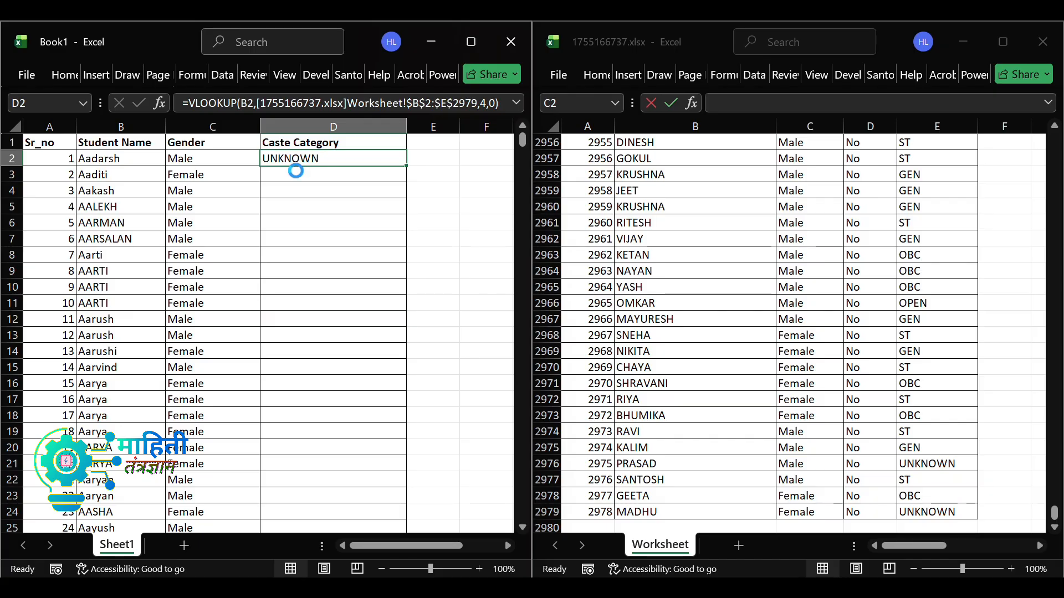
{"action": "key", "text": "ctrl+c"}
{"action": "key", "text": "Escape"}
{"action": "left_click", "coordinate": [289, 181]}
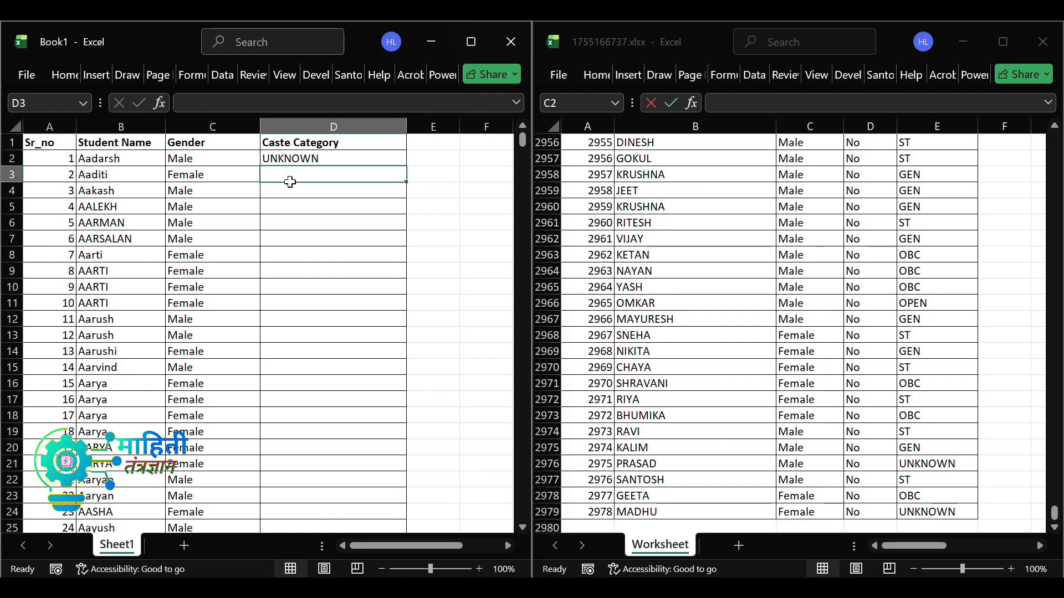
{"action": "double_click", "coordinate": [405, 172]}
{"action": "left_click", "coordinate": [357, 249]}
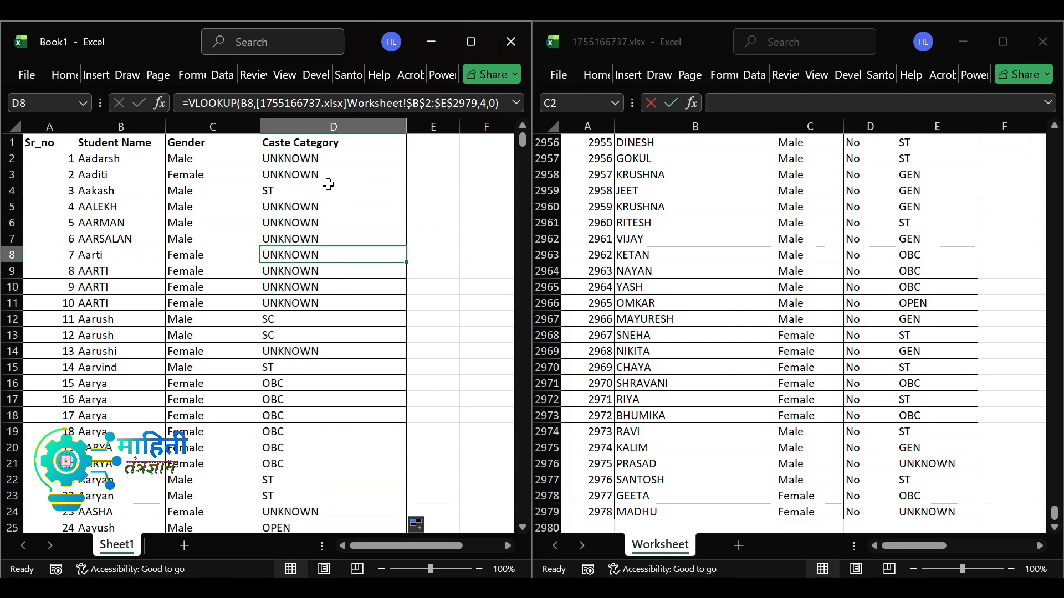
- Inspect the formulas behind several filled Caste Category cells, including D4 and D9
{"action": "left_click", "coordinate": [328, 158]}
{"action": "key", "text": "Down"}
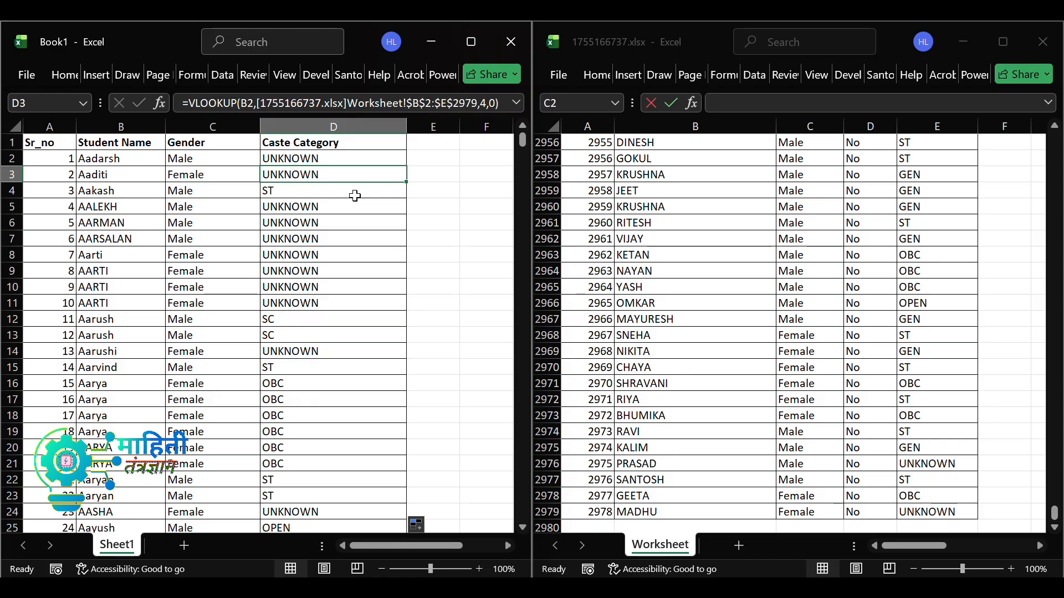
{"action": "key", "text": "Up"}
{"action": "key", "text": "Up"}
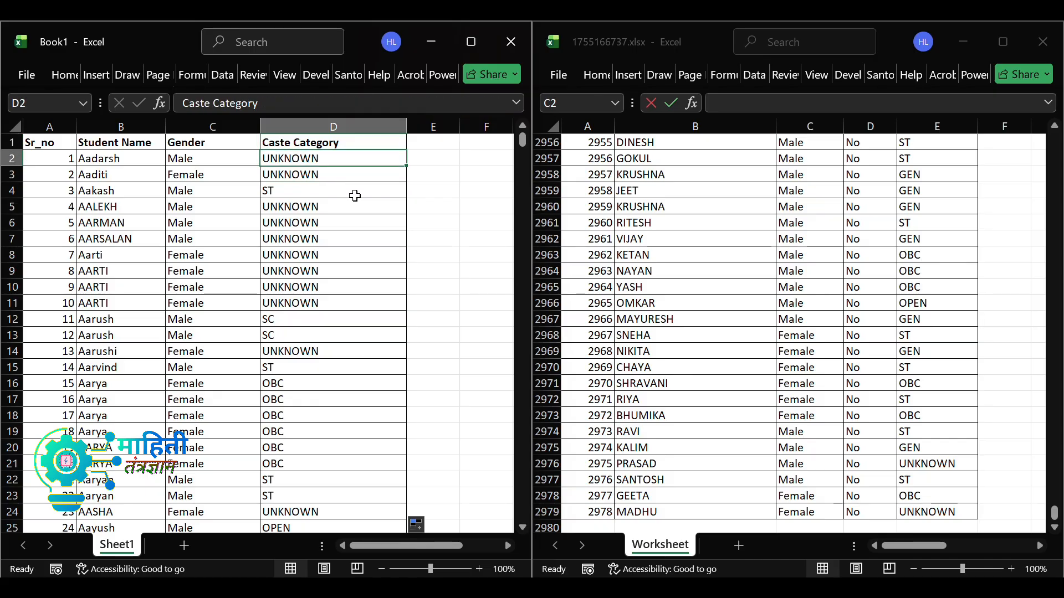
{"action": "key", "text": "Down"}
{"action": "double_click", "coordinate": [286, 196]}
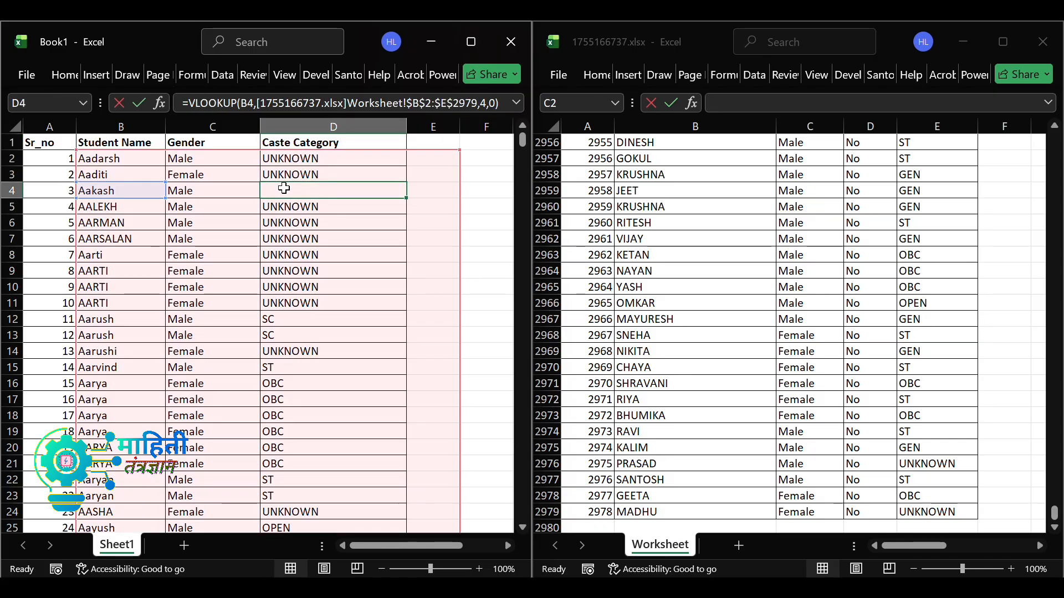
{"action": "left_click", "coordinate": [298, 270]}
{"action": "double_click", "coordinate": [298, 270]}
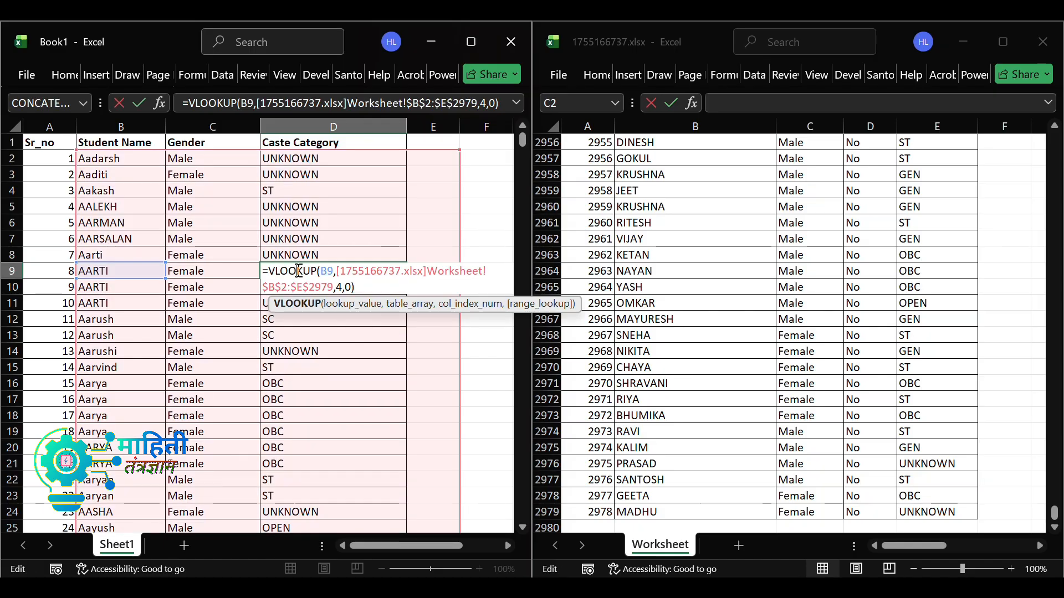
{"action": "left_click", "coordinate": [294, 350]}
- Copy all filled Caste Category cells, D2 through D2979
{"action": "left_click", "coordinate": [281, 157]}
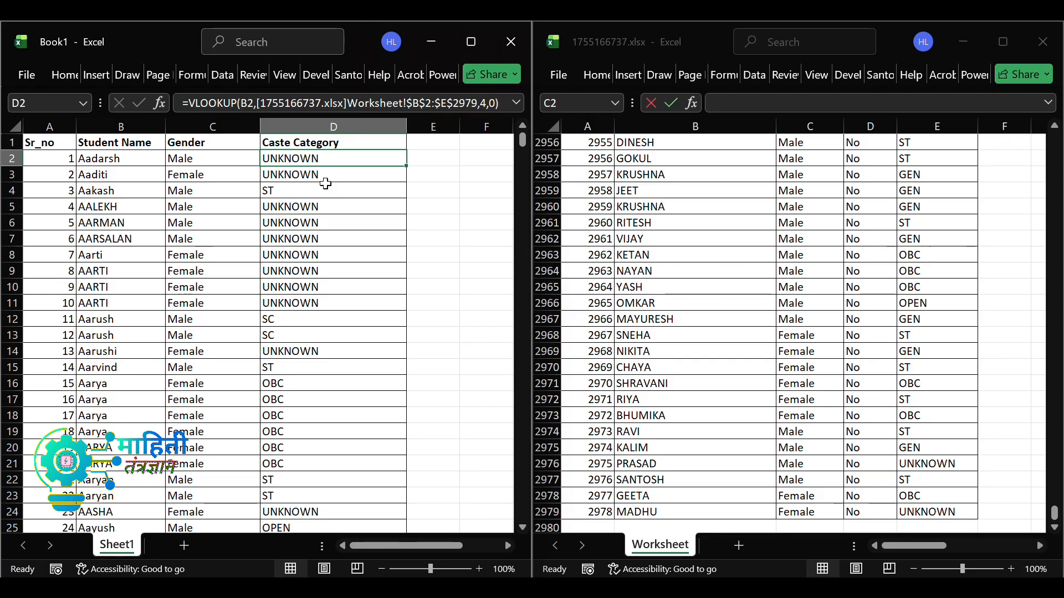
{"action": "key", "text": "ctrl+shift+Down"}
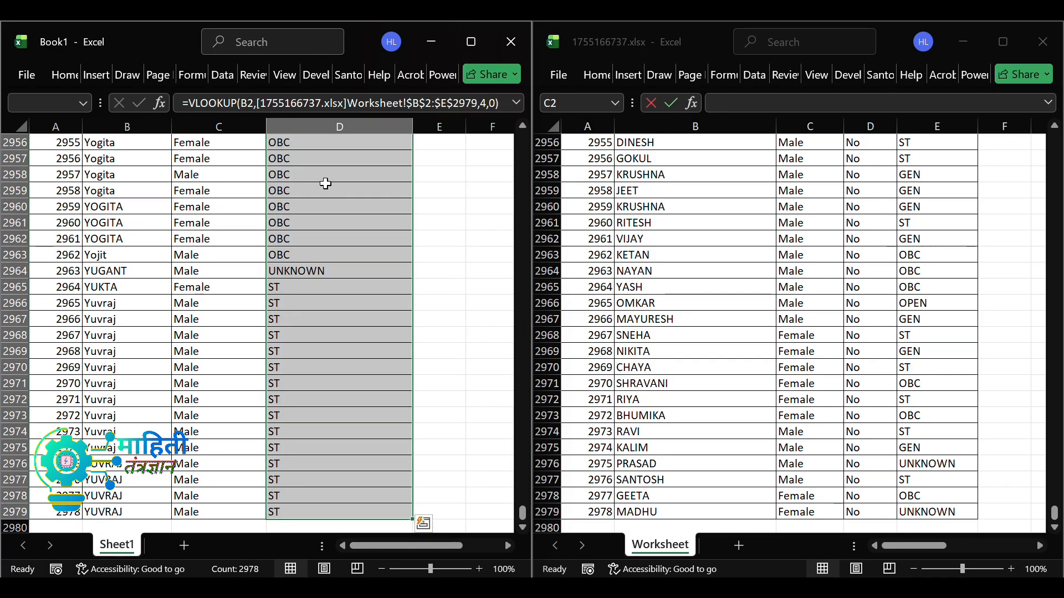
{"action": "right_click", "coordinate": [325, 183]}
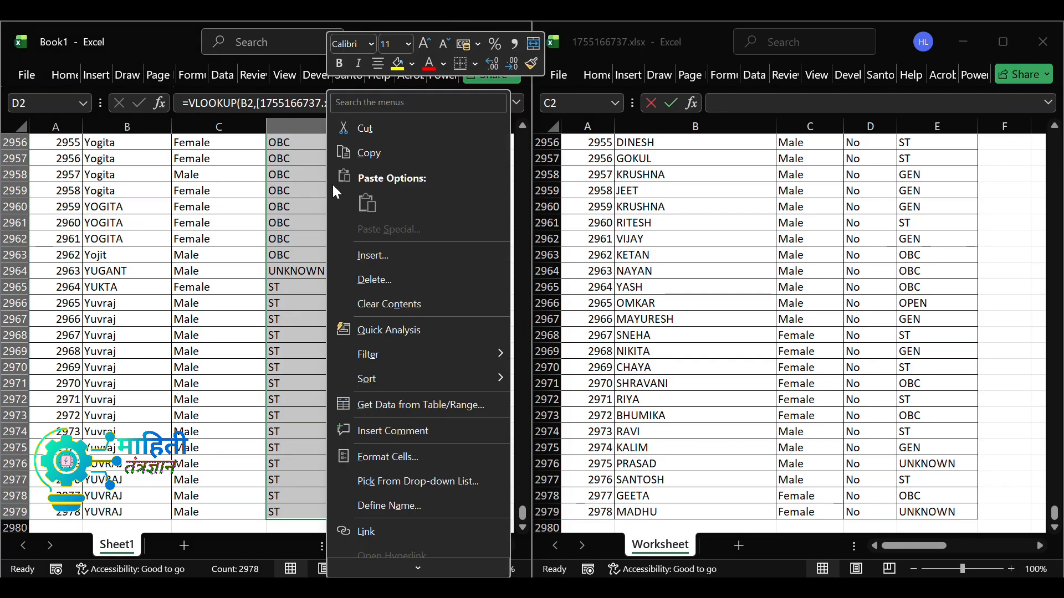
{"action": "left_click", "coordinate": [364, 152]}
{"action": "key", "text": "ctrl+BackSpace"}
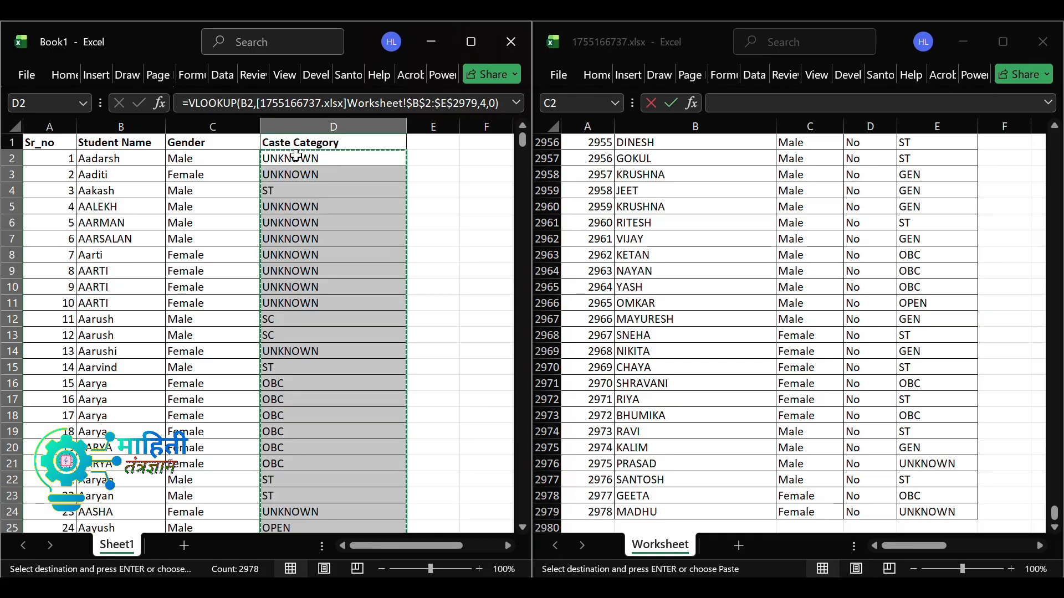
- Paste the copied Caste Category results over the same cells as values only with Paste Special, and check a few cells
{"action": "right_click", "coordinate": [296, 155]}
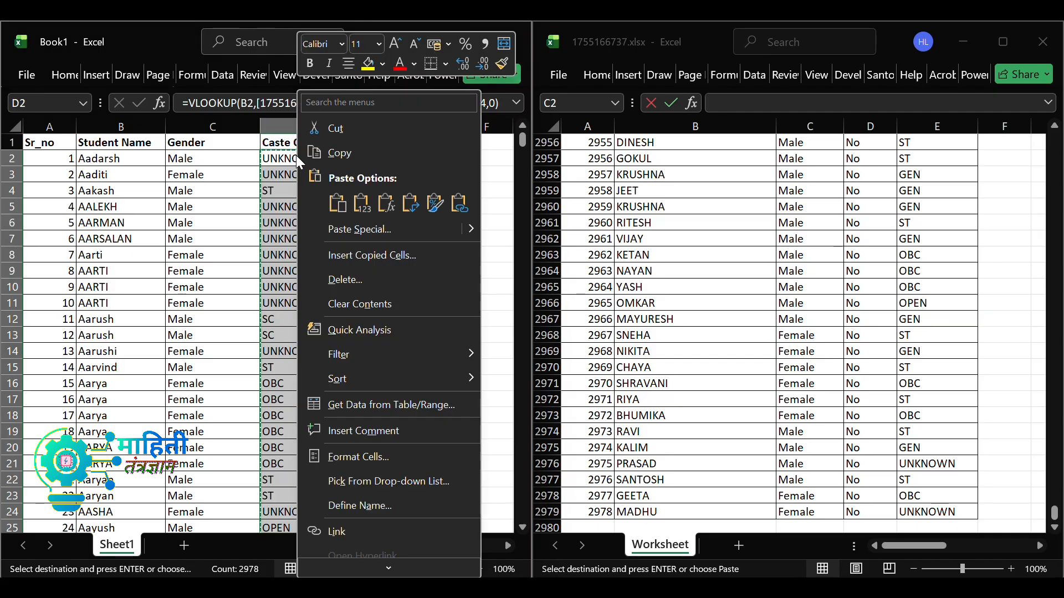
{"action": "left_click", "coordinate": [343, 229]}
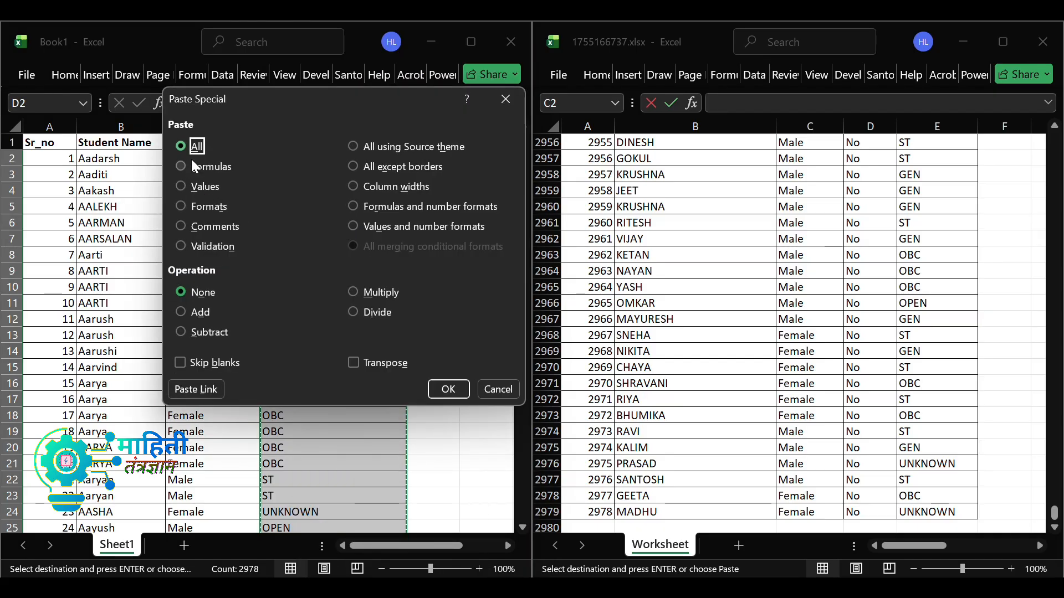
{"action": "left_click", "coordinate": [179, 186]}
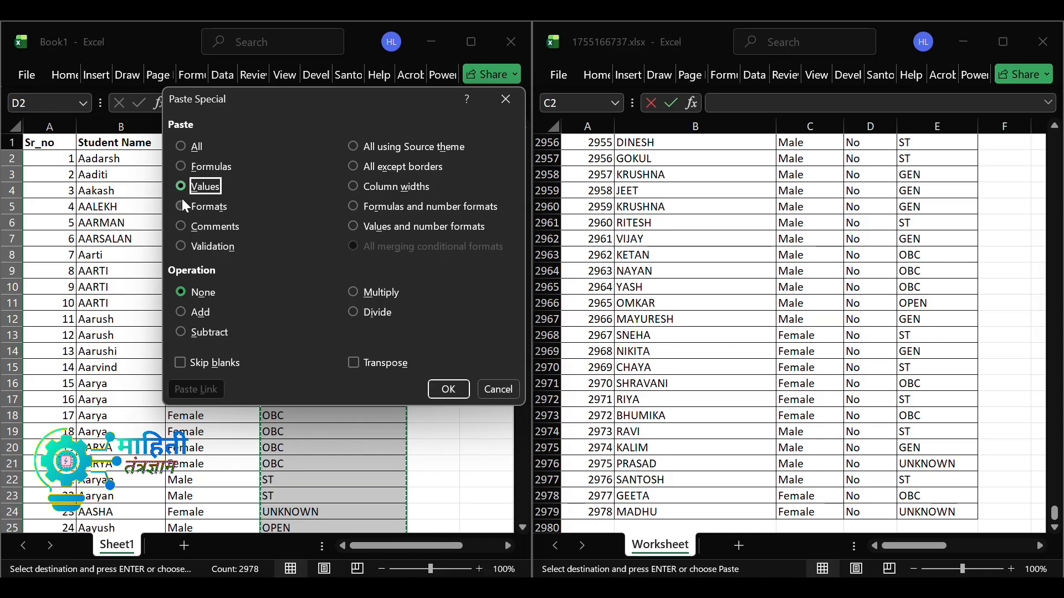
{"action": "left_click", "coordinate": [447, 388]}
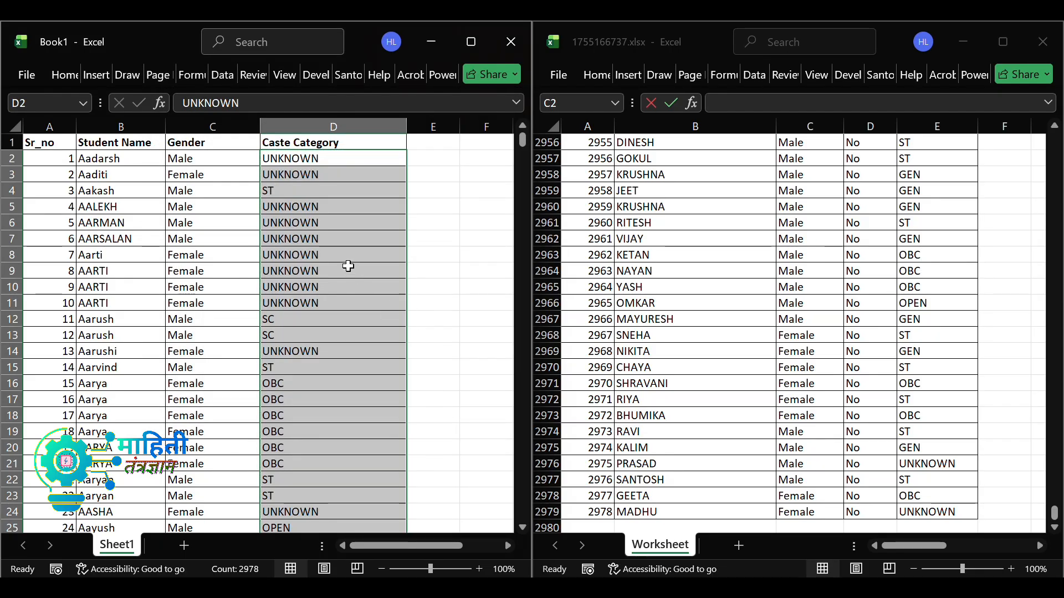
{"action": "left_click", "coordinate": [319, 224]}
{"action": "left_click", "coordinate": [315, 255]}
{"action": "left_click", "coordinate": [320, 310]}
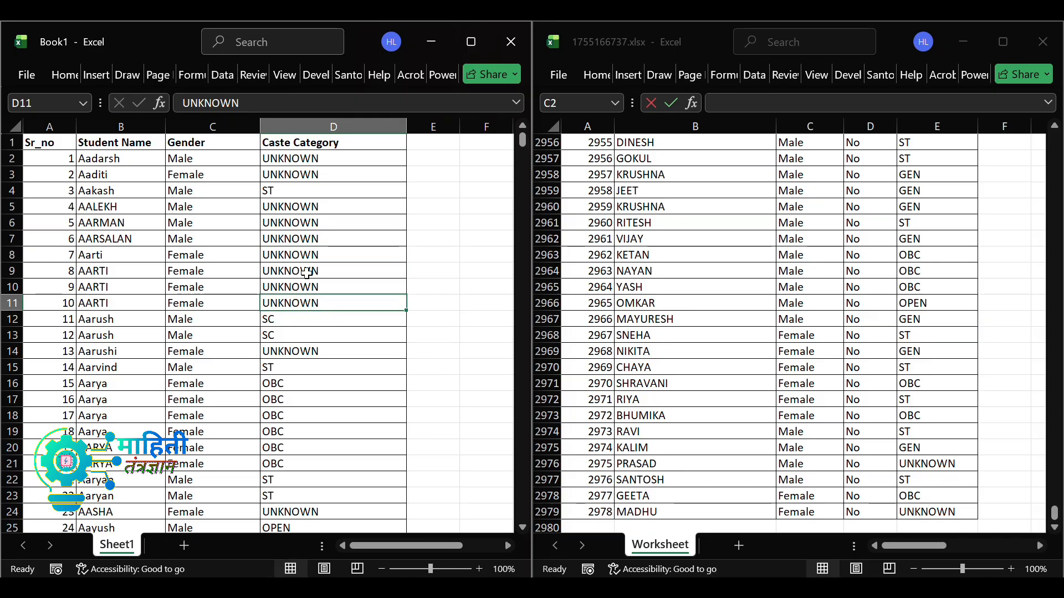
- Check the pasted Caste Category values in D9 and D12, and at both ends of the column down to row 2979
{"action": "left_click", "coordinate": [308, 272]}
{"action": "left_click", "coordinate": [305, 320]}
{"action": "scroll", "coordinate": [302, 341], "scroll_direction": "down", "scroll_amount": 3}
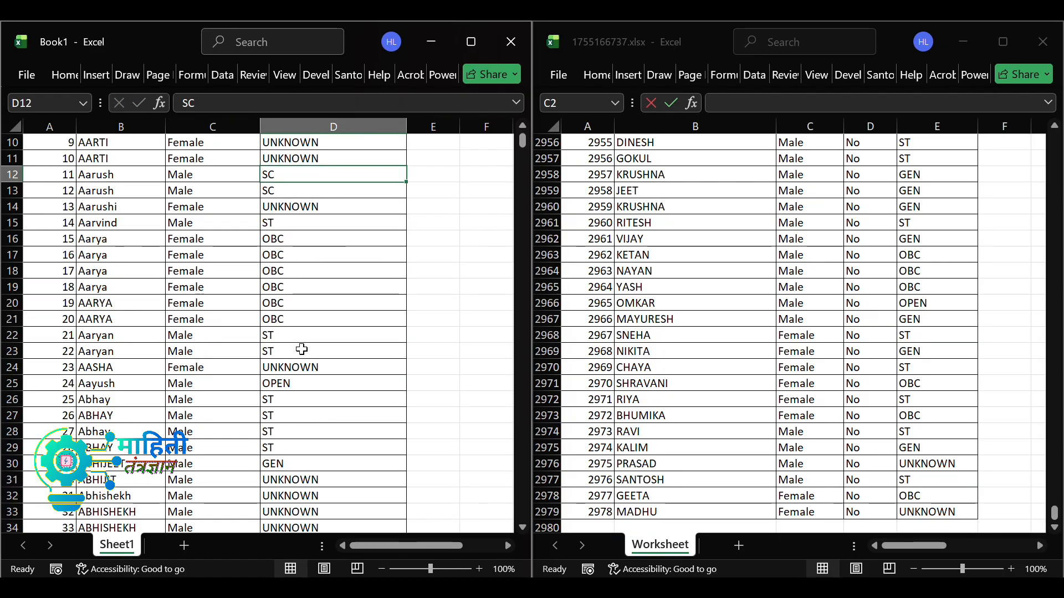
{"action": "scroll", "coordinate": [302, 350], "scroll_direction": "up", "scroll_amount": 3}
{"action": "key", "text": "ctrl+Down"}
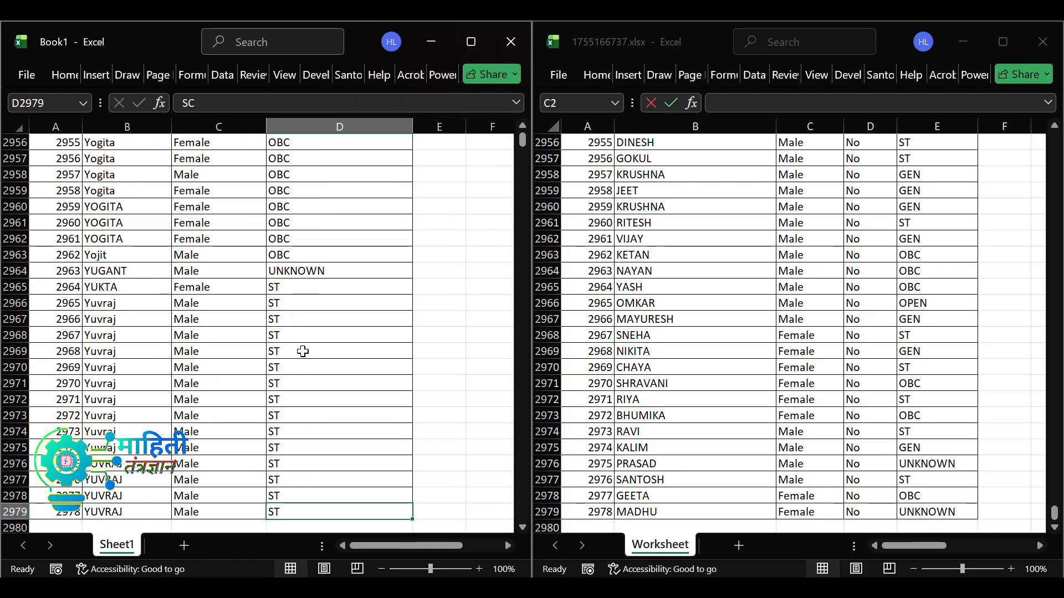
{"action": "key", "text": "ctrl+Up"}
{"action": "key", "text": "Down"}
{"action": "key", "text": "Down"}
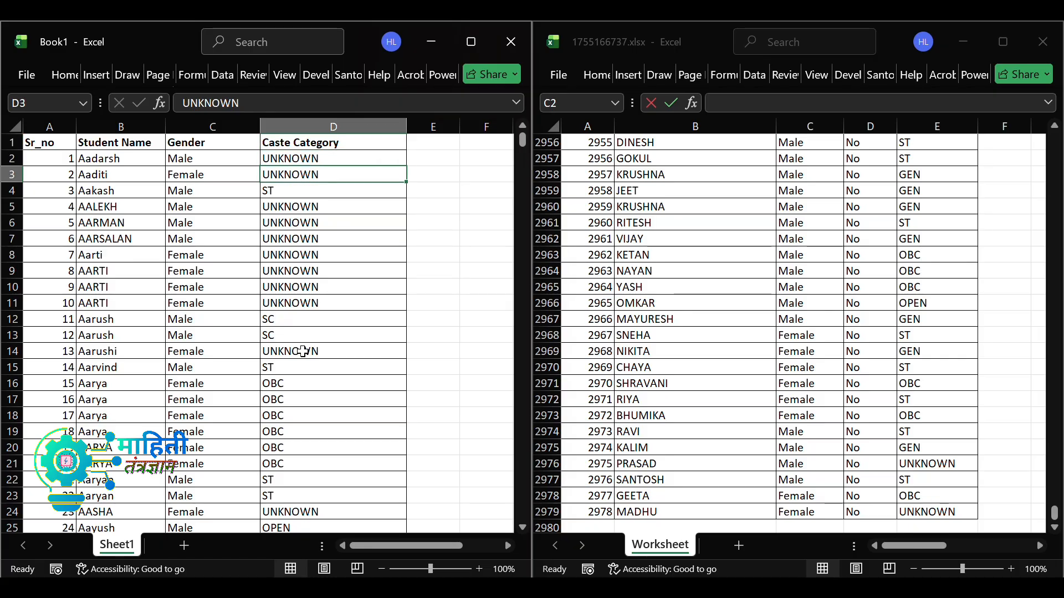
- Review the student name, gender and caste category entries in the first data rows, 2 to 4
{"action": "key", "text": "Down"}
{"action": "key", "text": "Up"}
{"action": "key", "text": "Up"}
{"action": "key", "text": "Down"}
{"action": "key", "text": "Up"}
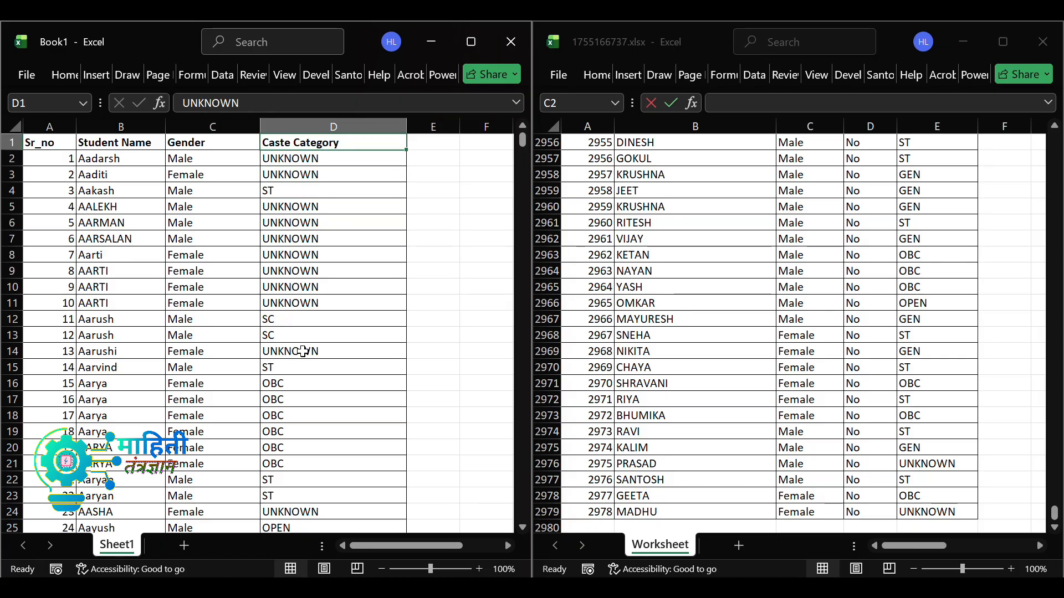
{"action": "key", "text": "Up"}
{"action": "key", "text": "Down"}
{"action": "key", "text": "Left"}
{"action": "key", "text": "Left"}
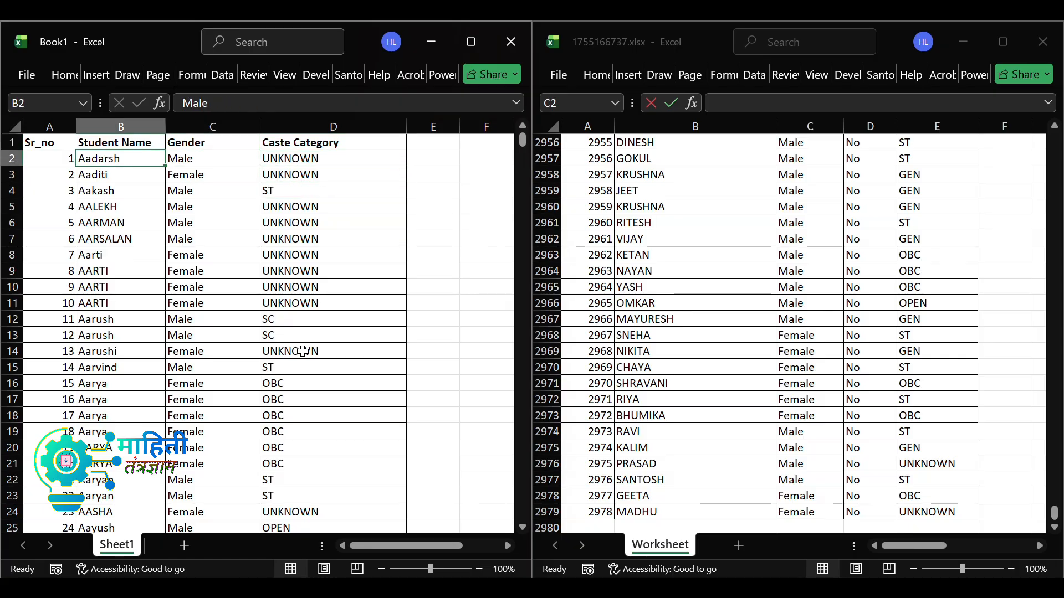
{"action": "key", "text": "Down"}
{"action": "key", "text": "Down"}
{"action": "key", "text": "Right"}
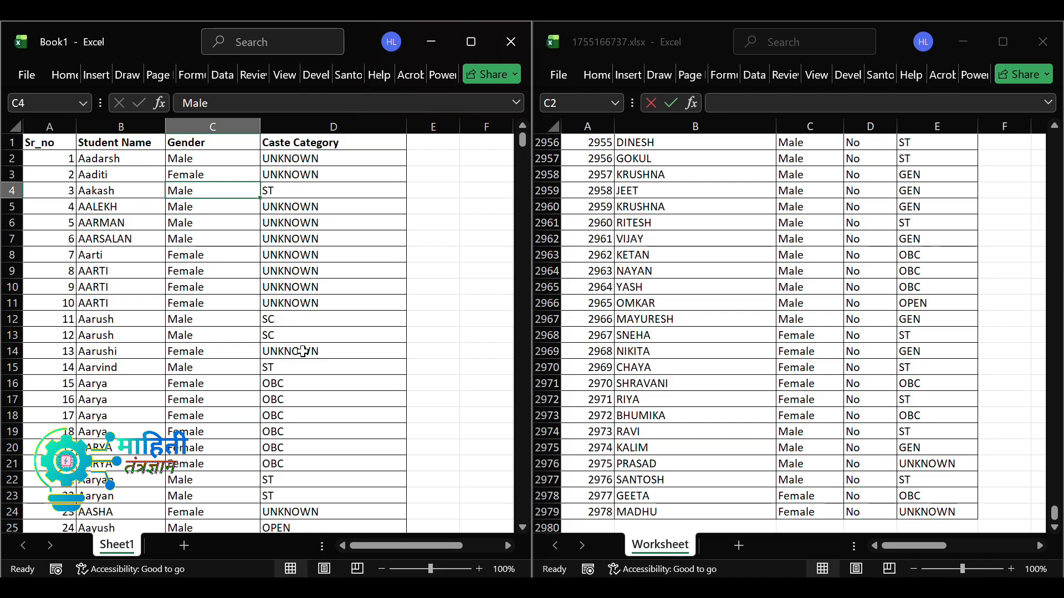
{"action": "key", "text": "Right"}
- Check the Caste Category values from D5 down to D13, and examine the student details across row 12
{"action": "key", "text": "Down"}
{"action": "key", "text": "Down"}
{"action": "key", "text": "Down"}
{"action": "key", "text": "Down"}
{"action": "key", "text": "Down"}
{"action": "key", "text": "Down"}
{"action": "key", "text": "Down"}
{"action": "key", "text": "Down"}
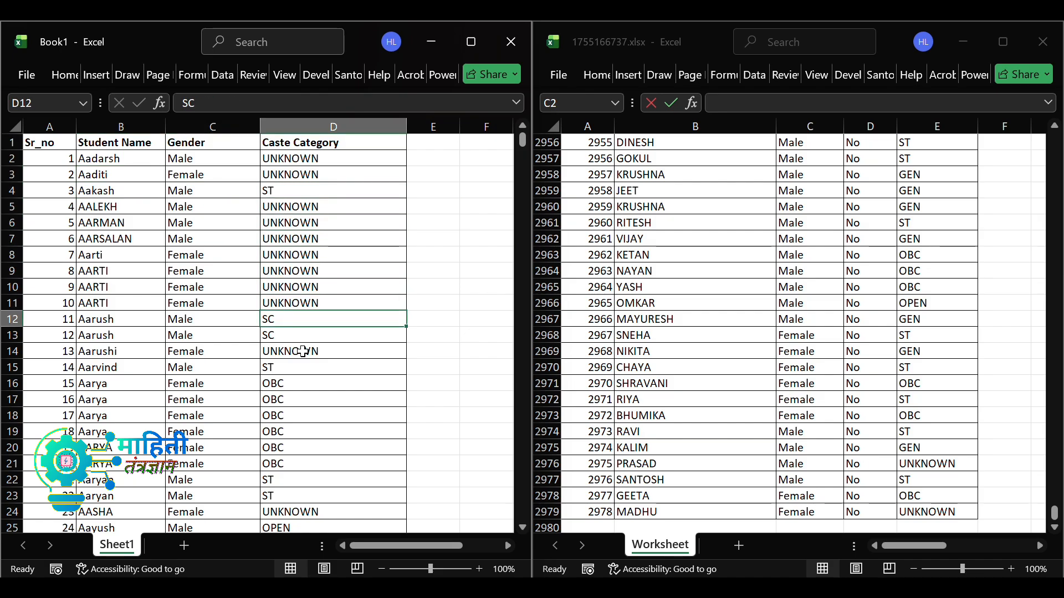
{"action": "key", "text": "Down"}
{"action": "key", "text": "Left"}
{"action": "key", "text": "Left"}
{"action": "key", "text": "Up"}
{"action": "key", "text": "Right"}
{"action": "key", "text": "Left"}
{"action": "key", "text": "Left"}
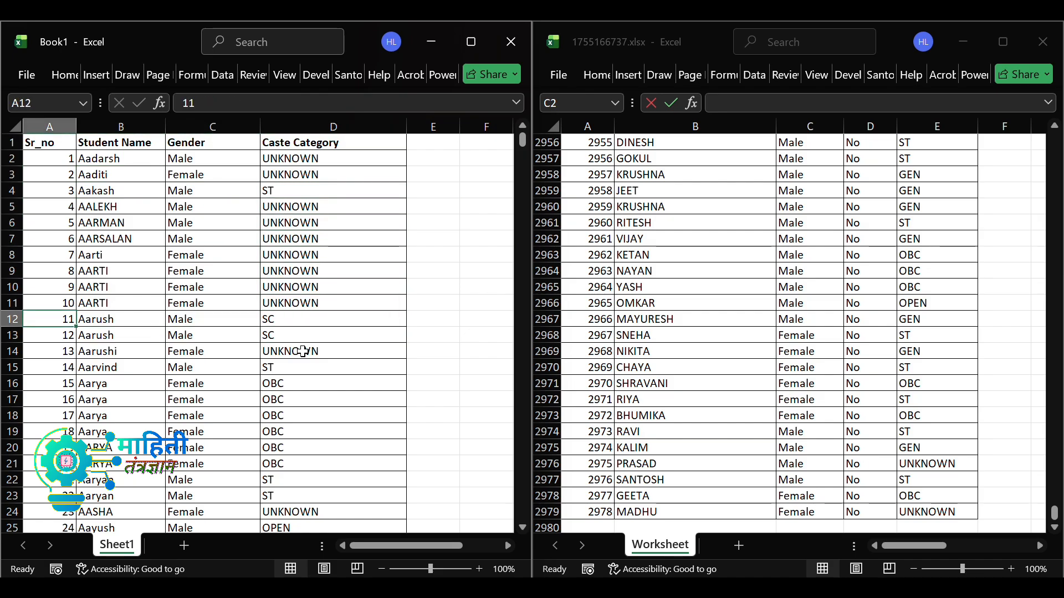
{"action": "key", "text": "Right"}
{"action": "key", "text": "Right"}
{"action": "key", "text": "Left"}
{"action": "key", "text": "Right"}
{"action": "key", "text": "Right"}
{"action": "key", "text": "Down"}
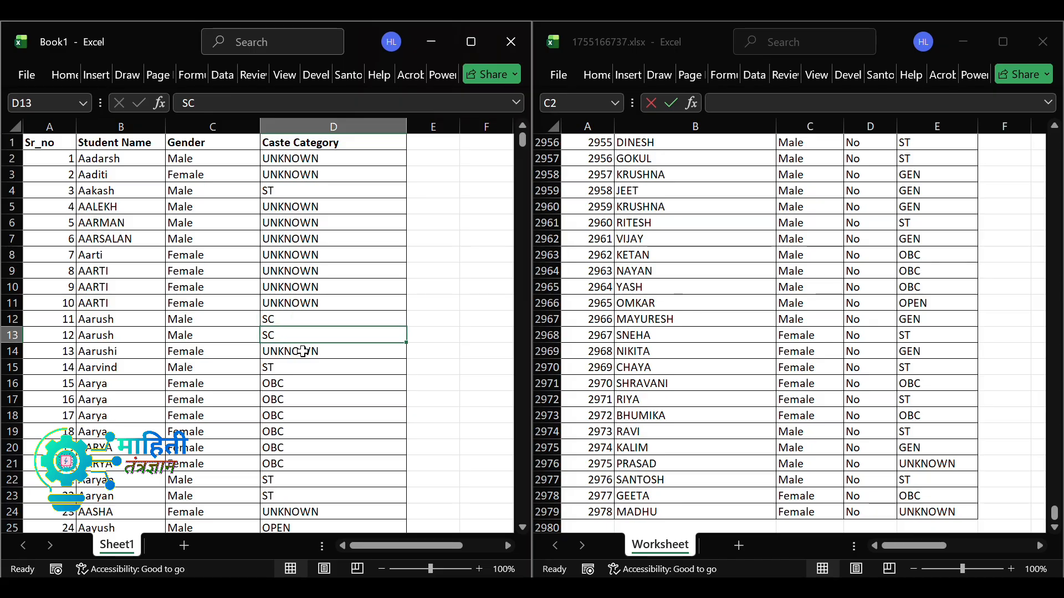
- Examine the Caste Category values cell by cell from D14 to D25 for plain values instead of formulas
{"action": "key", "text": "Down"}
{"action": "key", "text": "Down"}
{"action": "key", "text": "Down"}
{"action": "key", "text": "Down"}
{"action": "key", "text": "Down"}
{"action": "key", "text": "Down"}
{"action": "key", "text": "Down"}
{"action": "key", "text": "Down"}
{"action": "key", "text": "Down"}
{"action": "key", "text": "Down"}
{"action": "key", "text": "Down"}
{"action": "key", "text": "Down"}
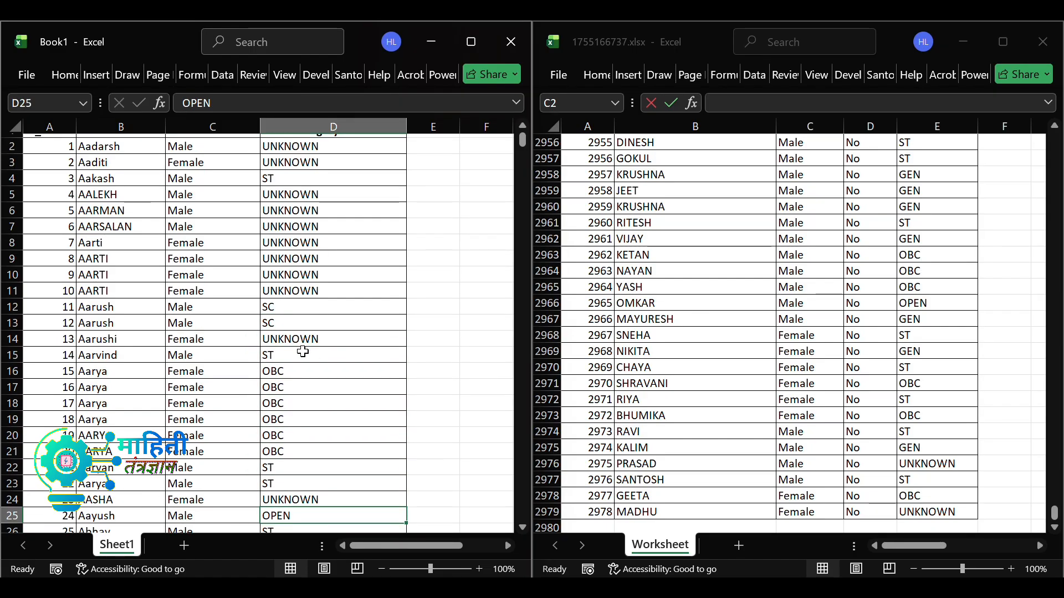
- Examine the end of the student list in Book1, checking Caste Category in the last rows and all columns of row 2979
{"action": "key", "text": "ctrl+Down"}
{"action": "key", "text": "Down"}
{"action": "key", "text": "Down"}
{"action": "key", "text": "Up"}
{"action": "key", "text": "Up"}
{"action": "key", "text": "Up"}
{"action": "key", "text": "Up"}
{"action": "key", "text": "Up"}
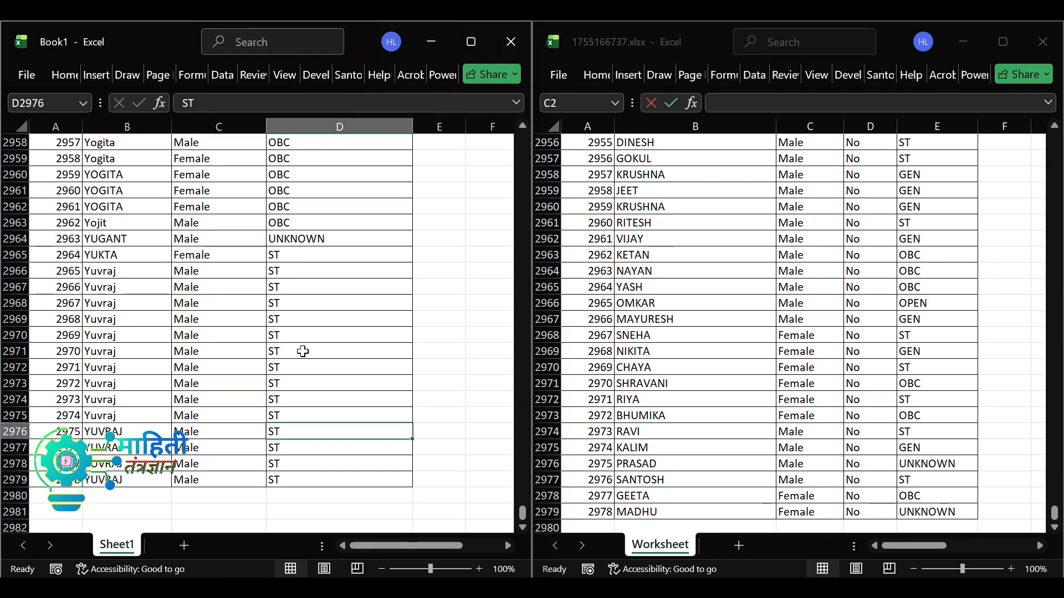
{"action": "key", "text": "Down"}
{"action": "key", "text": "Down"}
{"action": "key", "text": "Down"}
{"action": "key", "text": "Left"}
{"action": "key", "text": "Left"}
{"action": "key", "text": "Left"}
{"action": "key", "text": "Right"}
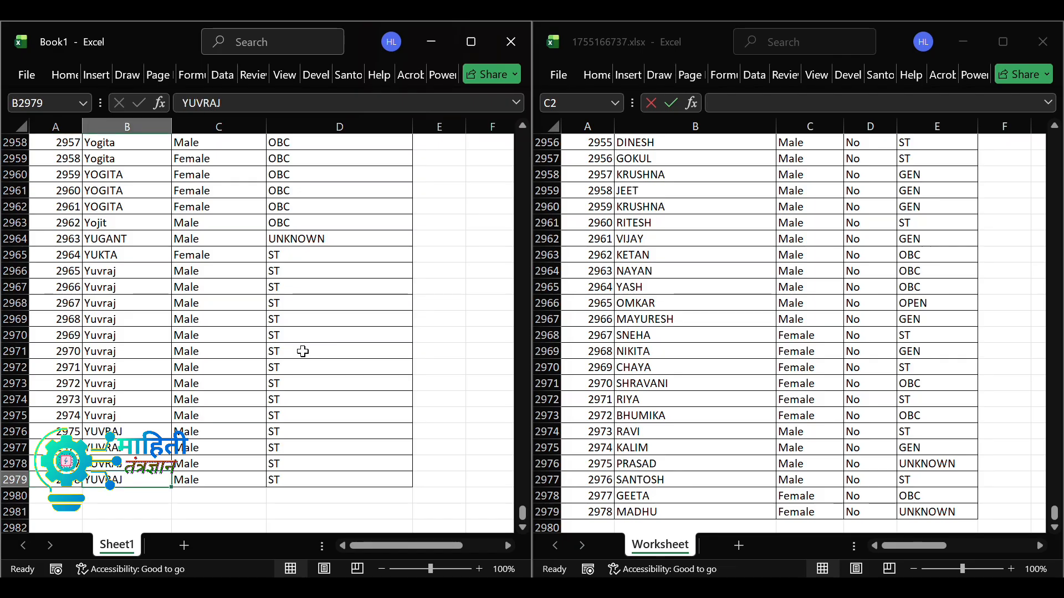
{"action": "key", "text": "Right"}
{"action": "key", "text": "Right"}
- Return to the start of the Caste Category column and recheck its static values from D2 to D11
{"action": "key", "text": "ctrl+Up"}
{"action": "key", "text": "Down"}
{"action": "key", "text": "Down"}
{"action": "key", "text": "Down"}
{"action": "key", "text": "Down"}
{"action": "key", "text": "Down"}
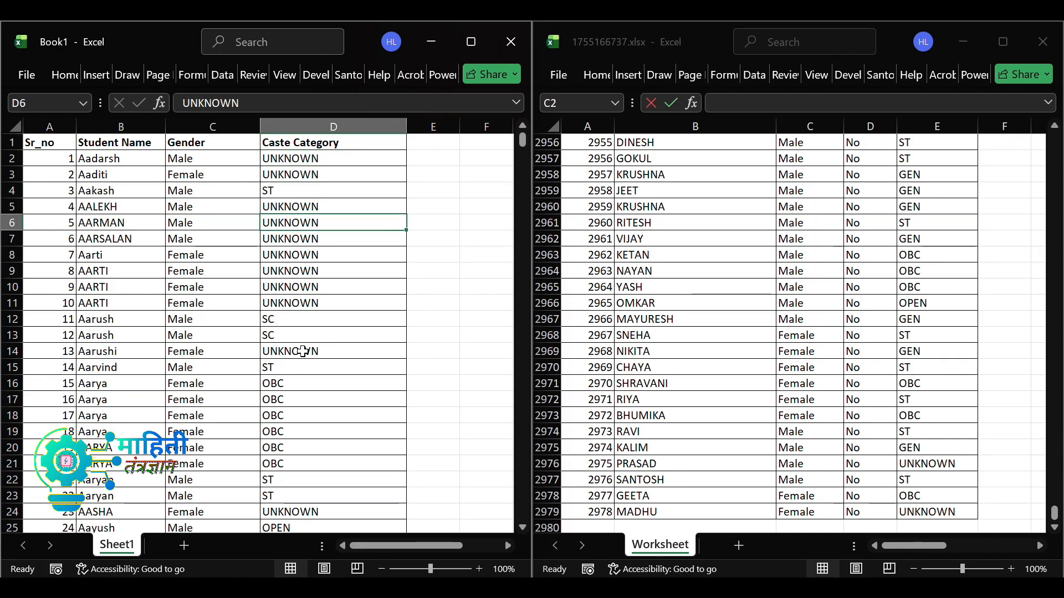
{"action": "key", "text": "Down"}
{"action": "key", "text": "Down"}
{"action": "key", "text": "Down"}
{"action": "key", "text": "Down"}
{"action": "key", "text": "Down"}
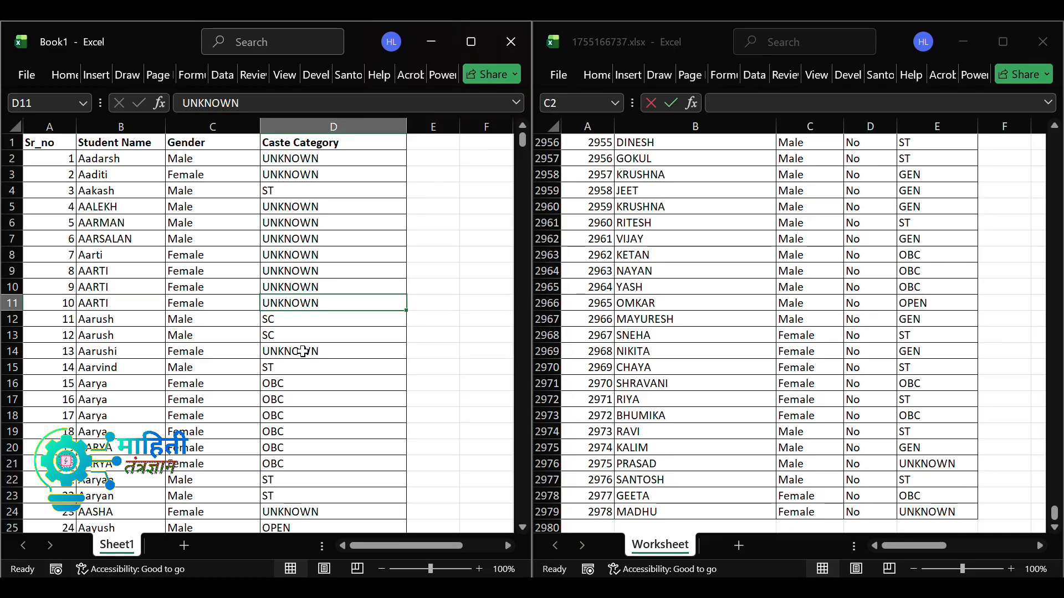
{"action": "key", "text": "Up"}
{"action": "key", "text": "Up"}
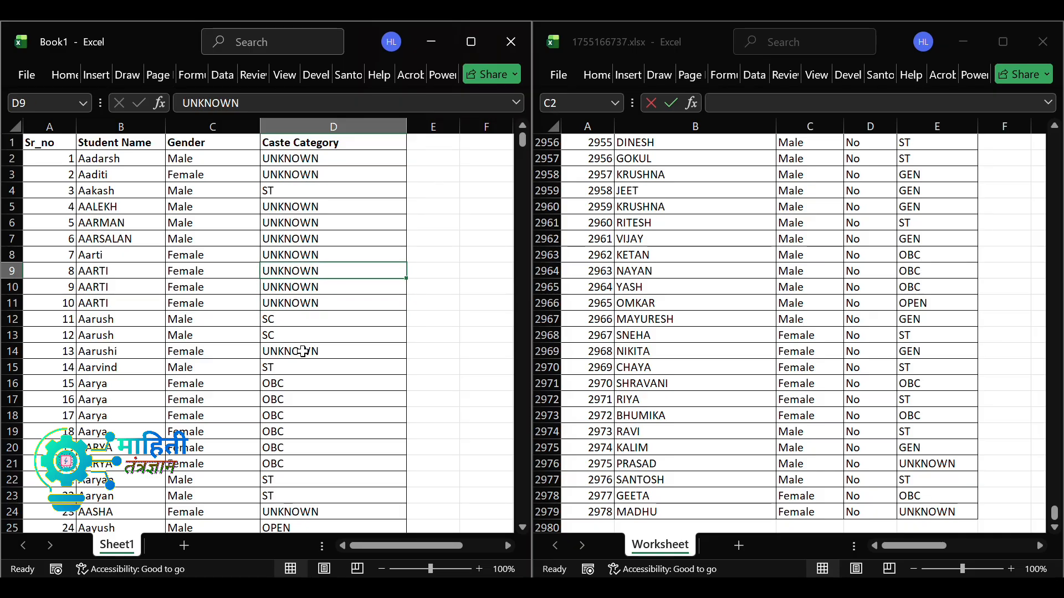
{"action": "key", "text": "Down"}
{"action": "key", "text": "Down"}
{"action": "key", "text": "Up"}
{"action": "key", "text": "Up"}
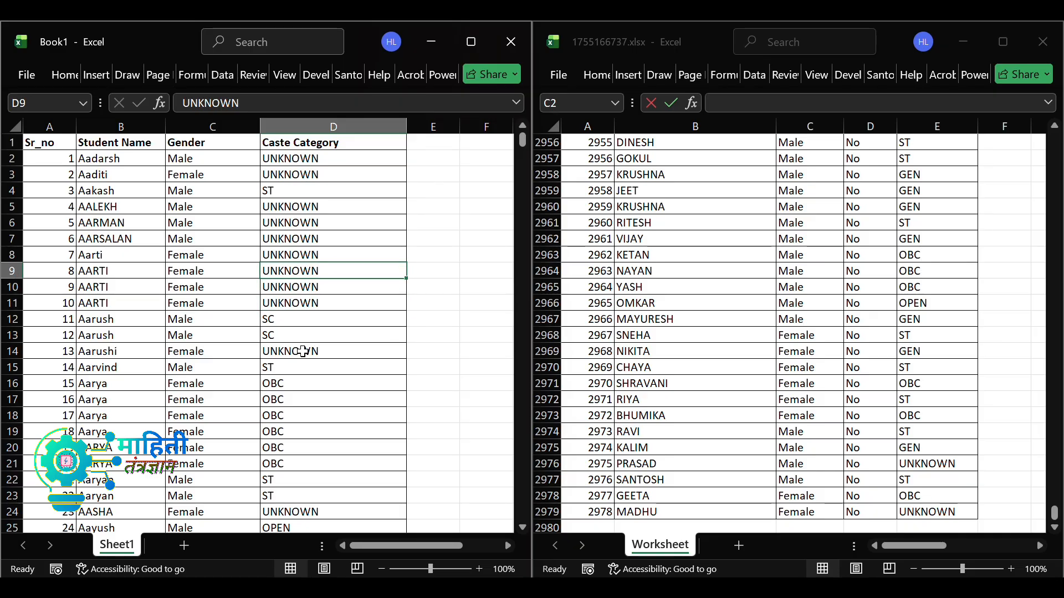